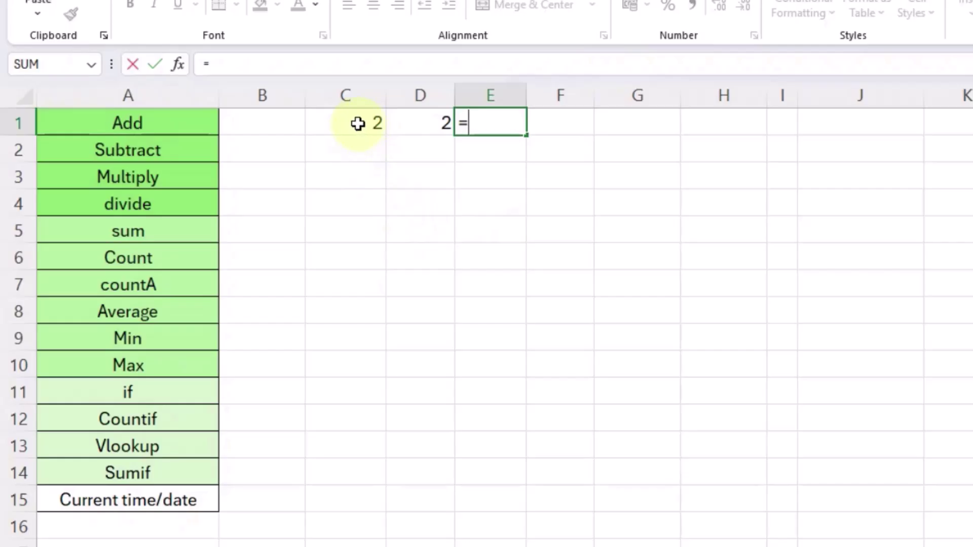
- Complete the formula in cell E1 as =C1+D1 and select the cell again to review its formula
left_click(357, 123)
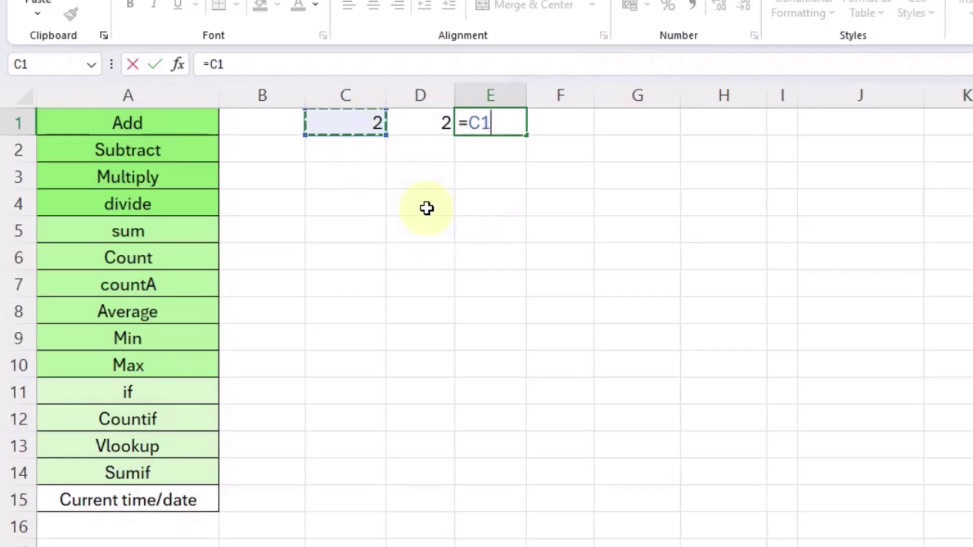
type("+")
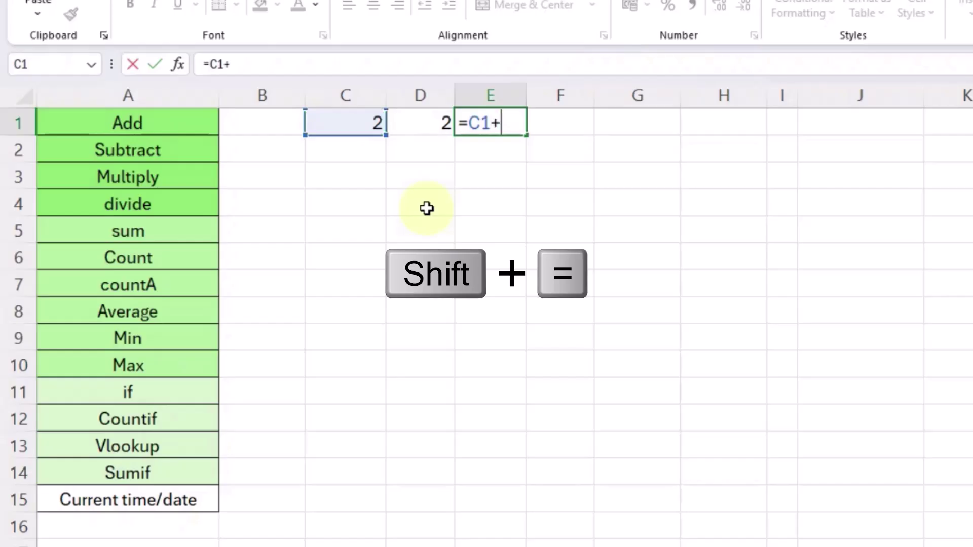
left_click(431, 124)
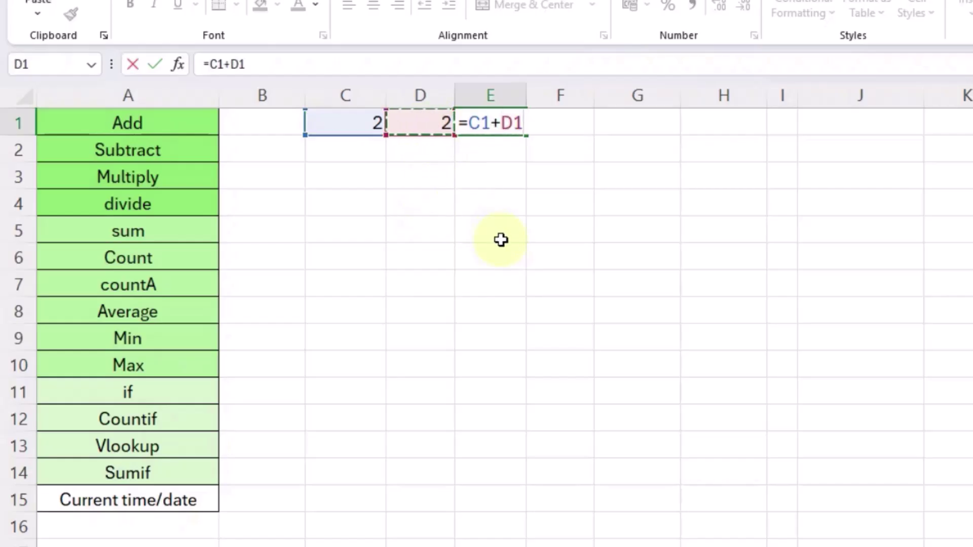
key("Return")
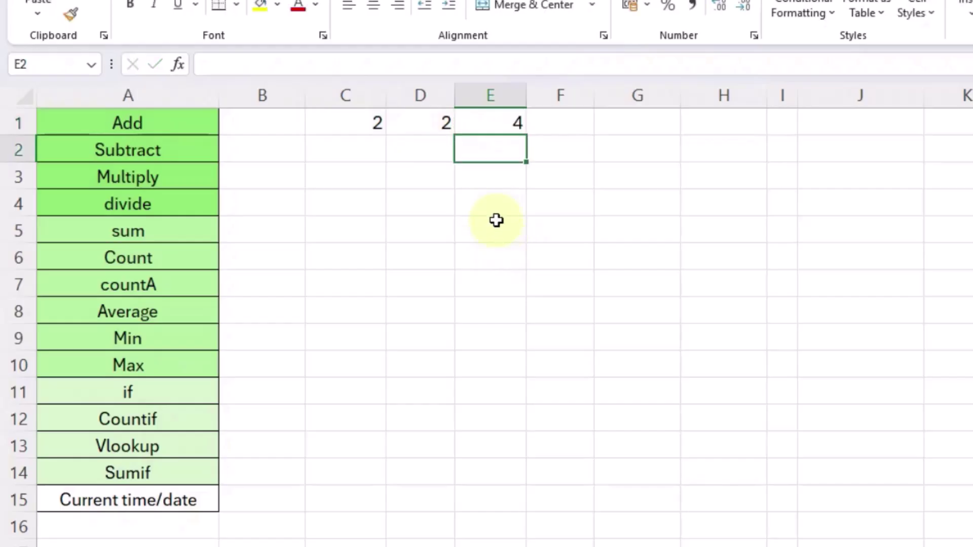
left_click(500, 126)
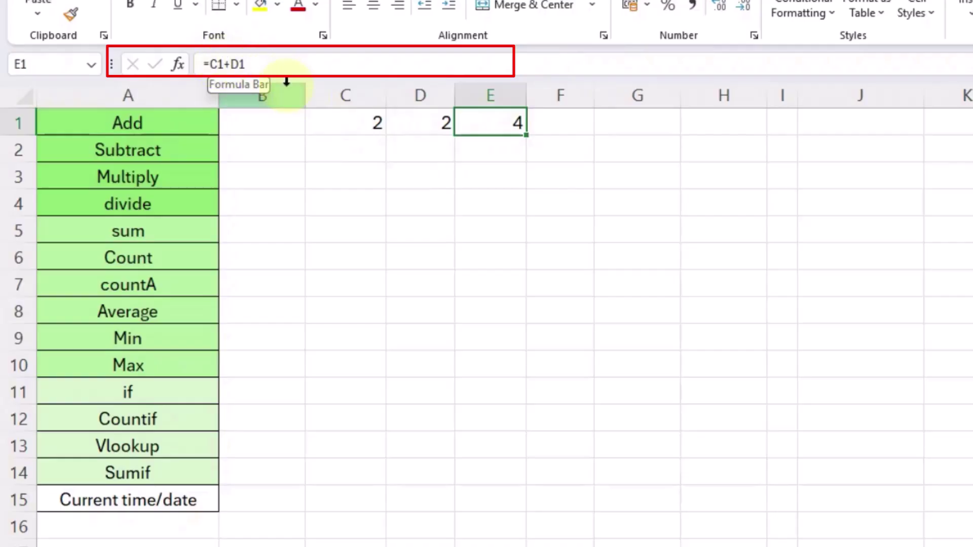
- Enter the formula =2+2 with directly written numbers in cell F1
left_click(570, 124)
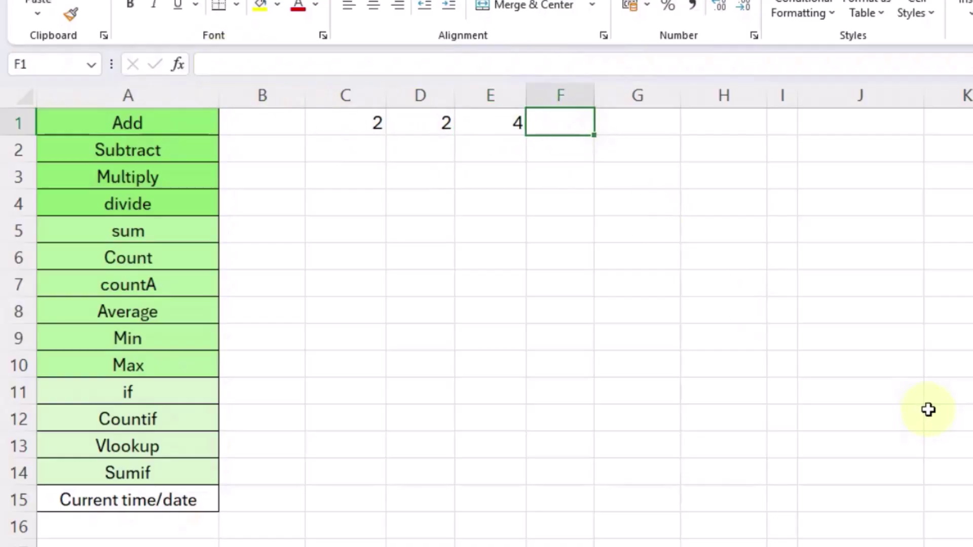
type("=")
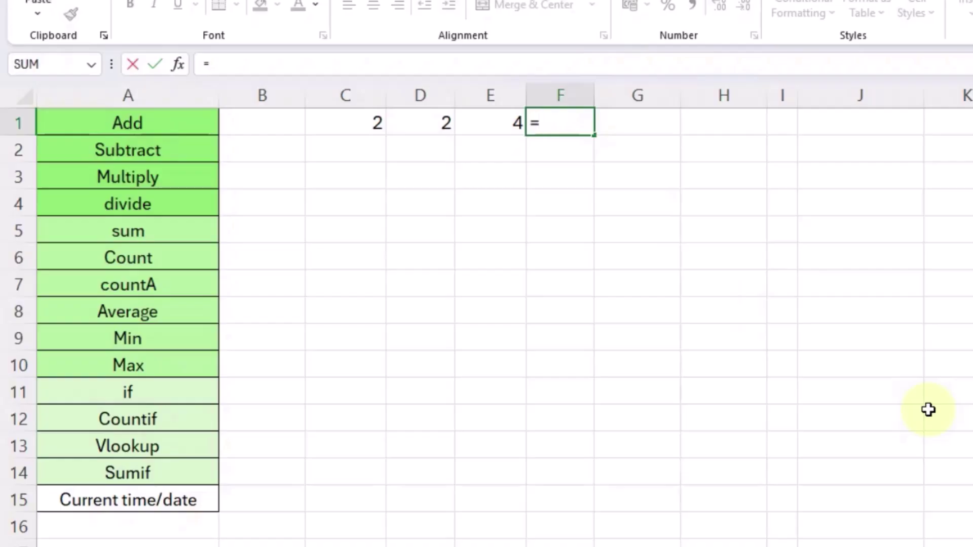
type("2+2")
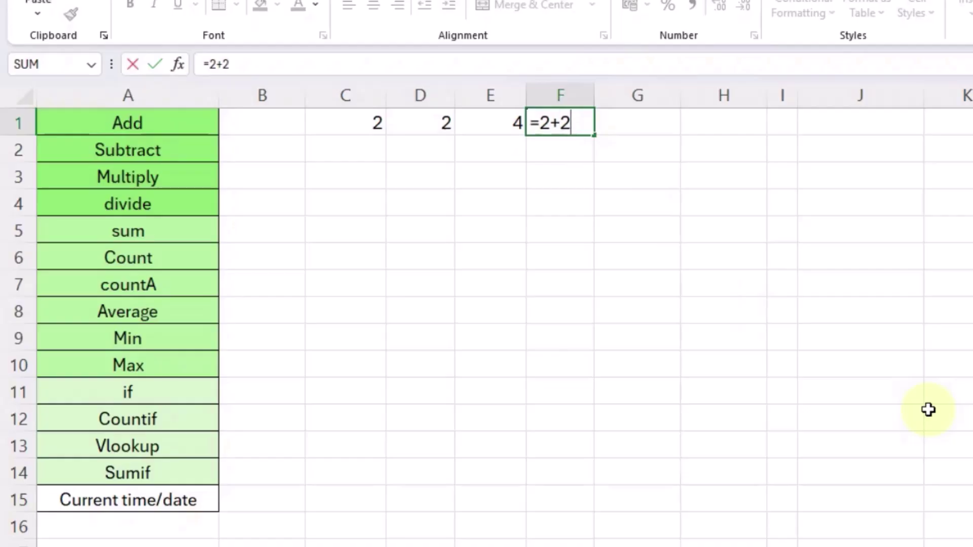
key("Return")
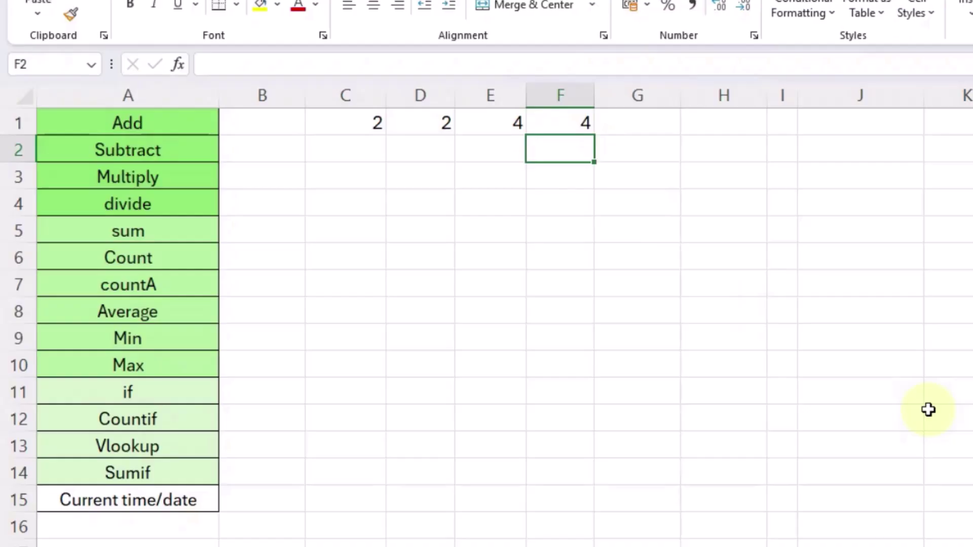
- Enter 4 in cell C2 and 2 in cell D2 of the Subtract row
left_click(365, 148)
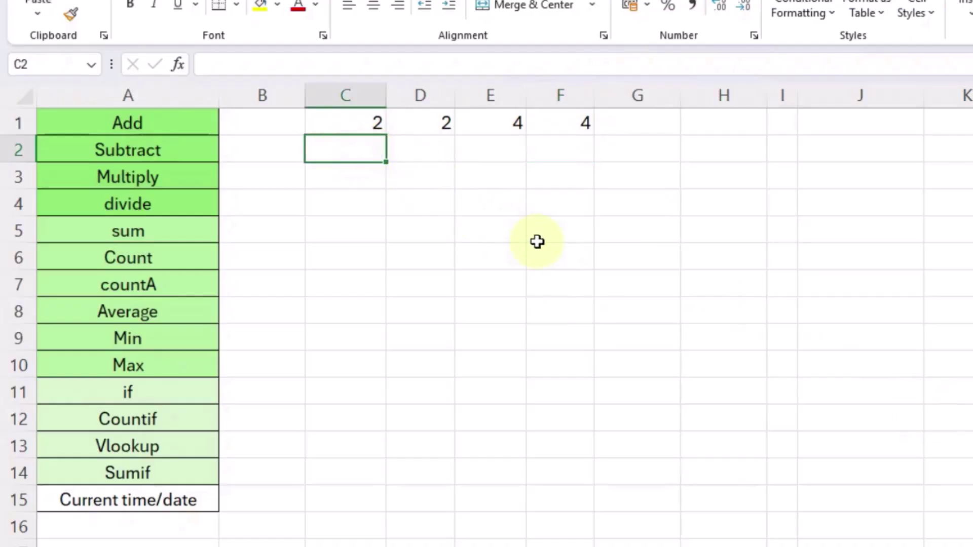
type("4")
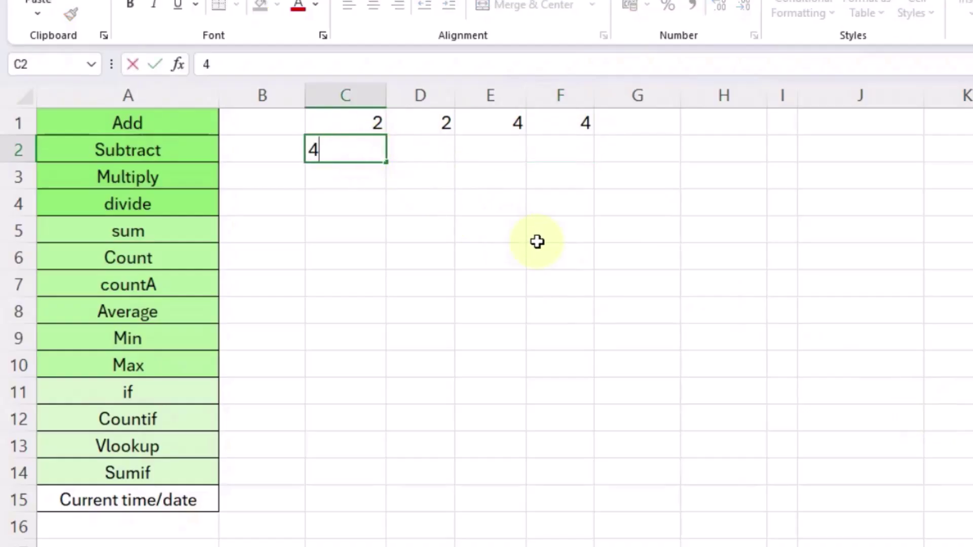
key("Tab")
type("2")
key("Tab")
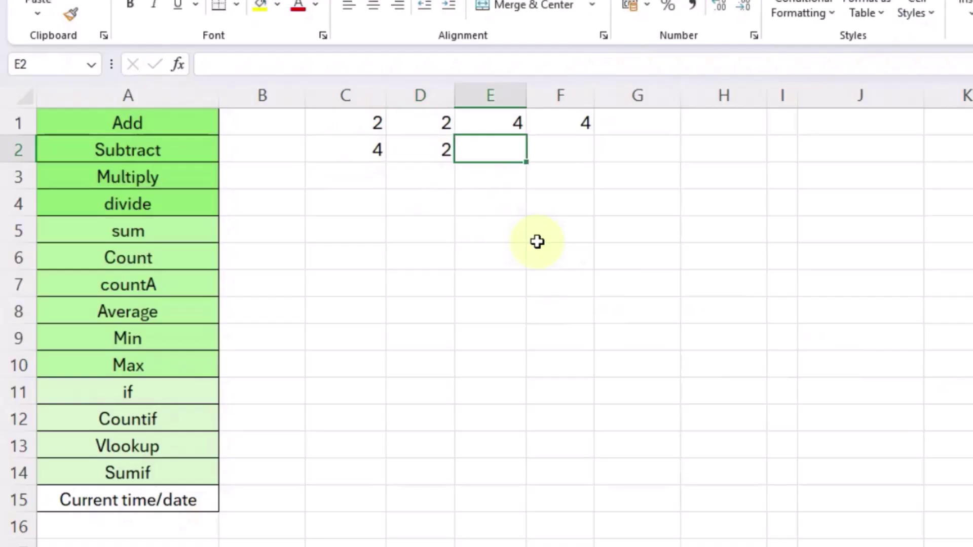
- Subtract D2 from C2 in cell E2 with the formula =C2-D2
type("=")
left_click(375, 150)
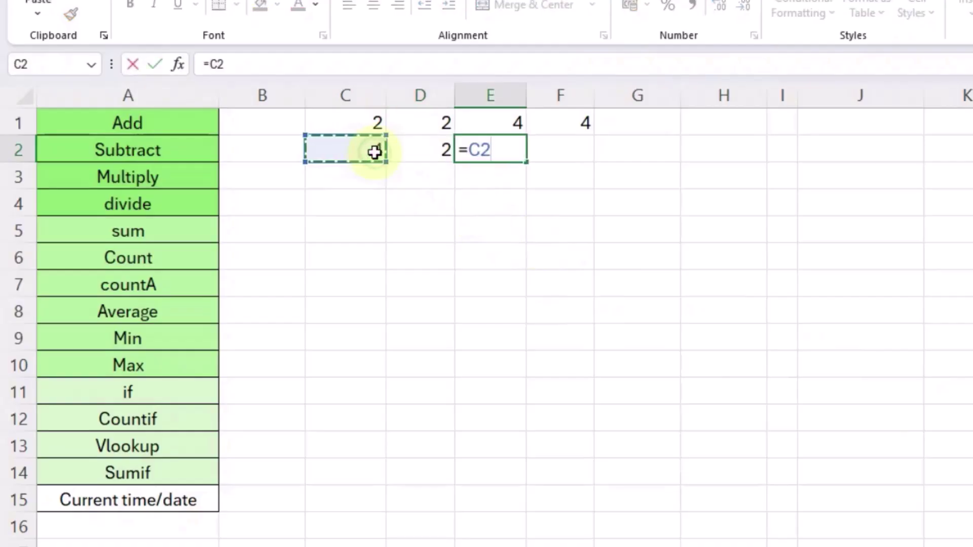
type("-")
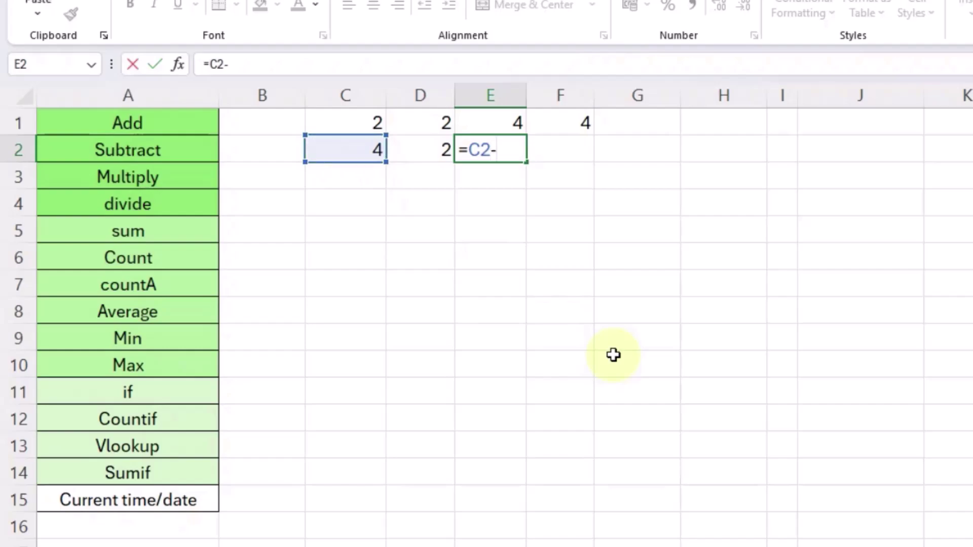
left_click(439, 150)
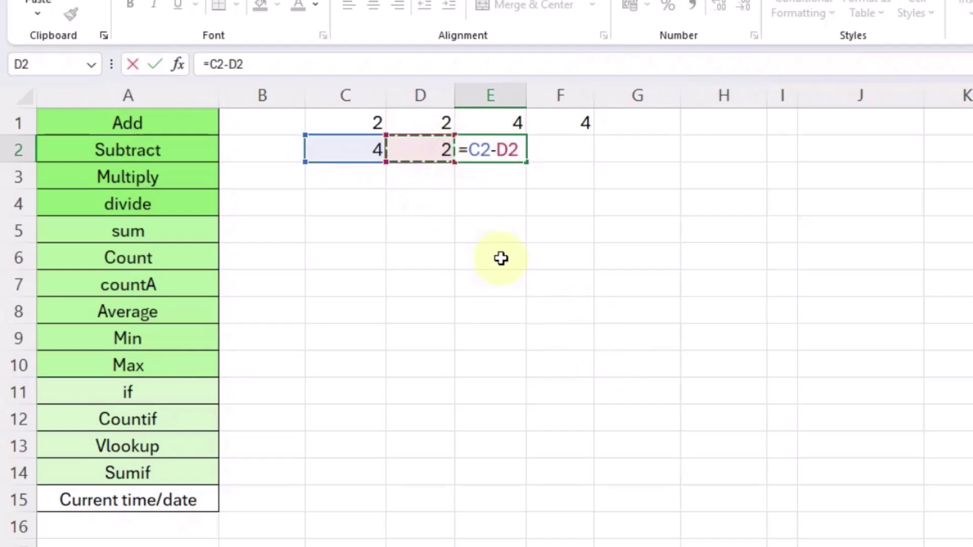
key("Return")
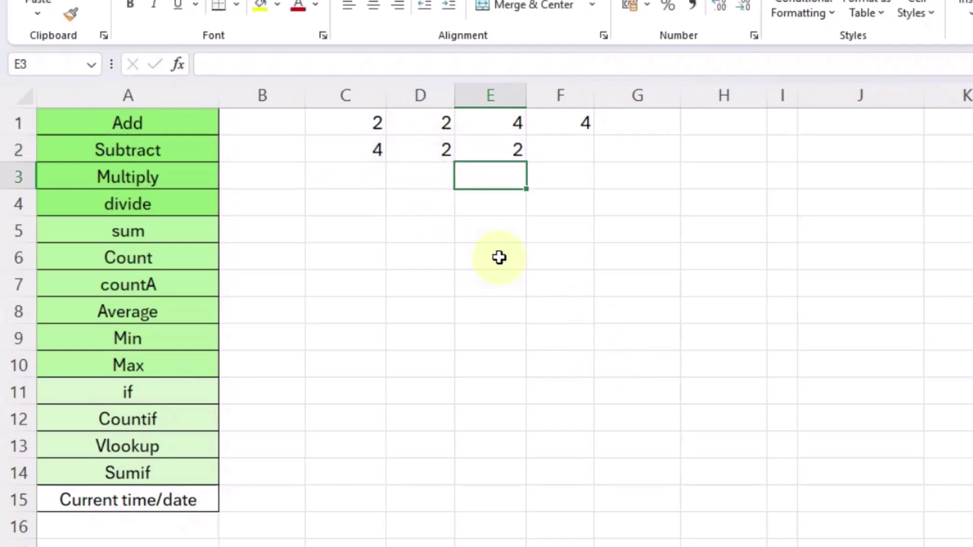
- Enter 5 in both cells C3 and D3 of the Multiply row
left_click(362, 179)
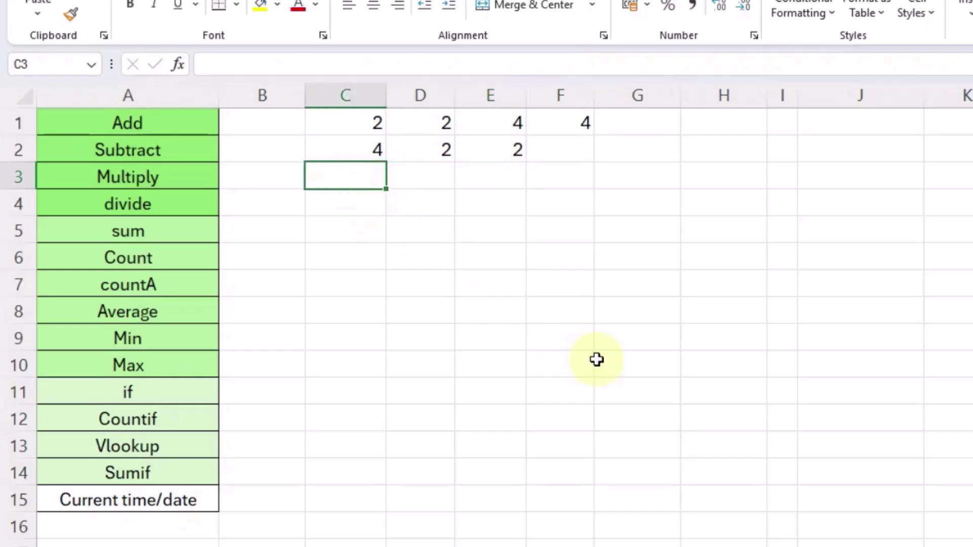
type("5")
key("Tab")
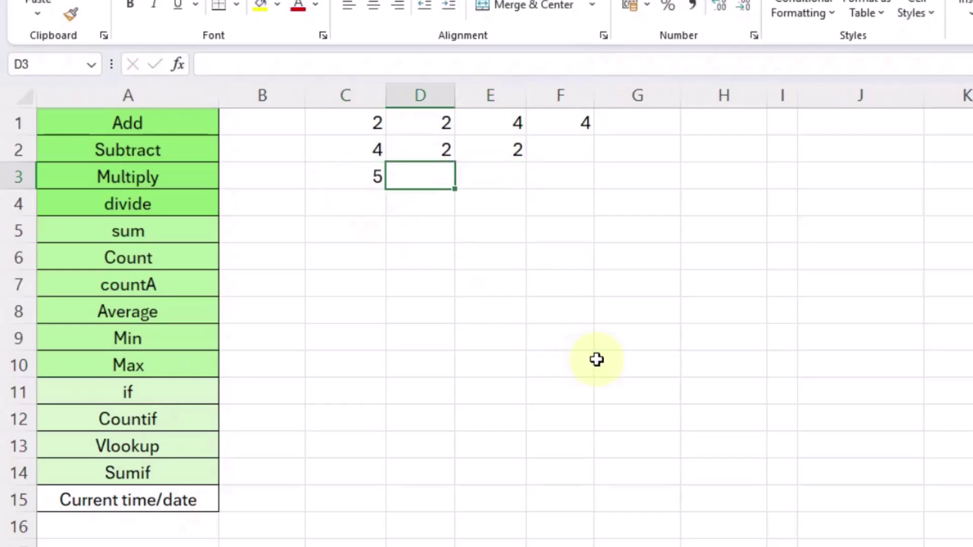
type("5")
key("Tab")
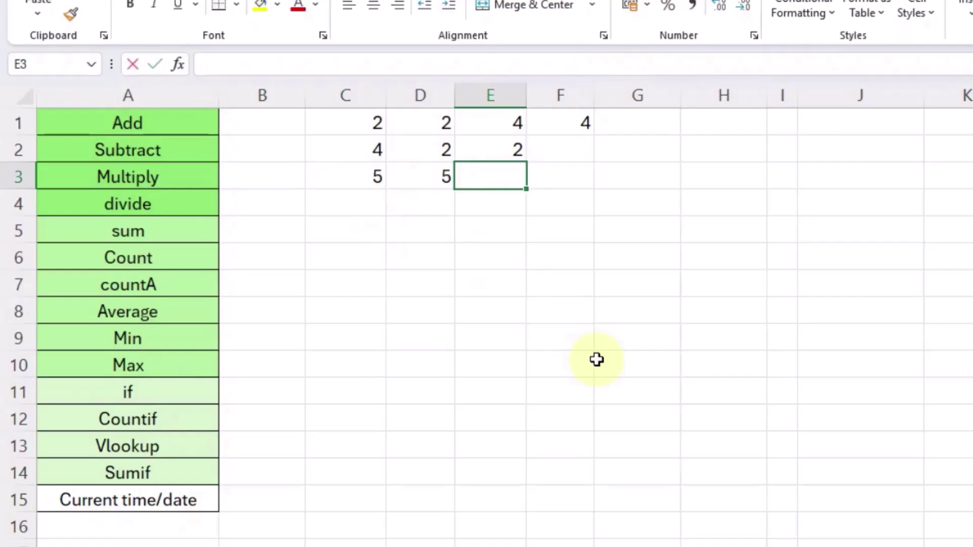
- Multiply C3 by D3 in cell E3 with the formula =C3*D3
type("=")
left_click(370, 176)
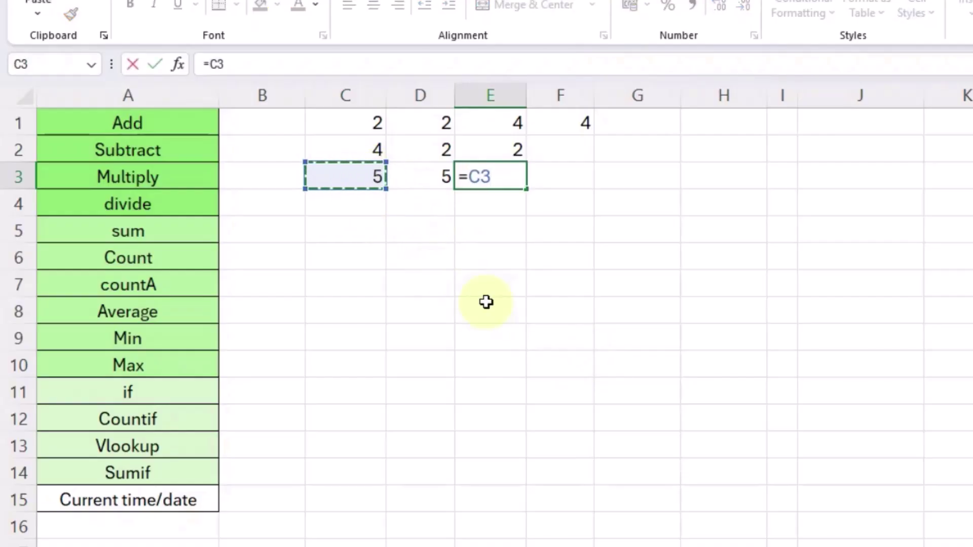
type("*")
left_click(436, 177)
key("Return")
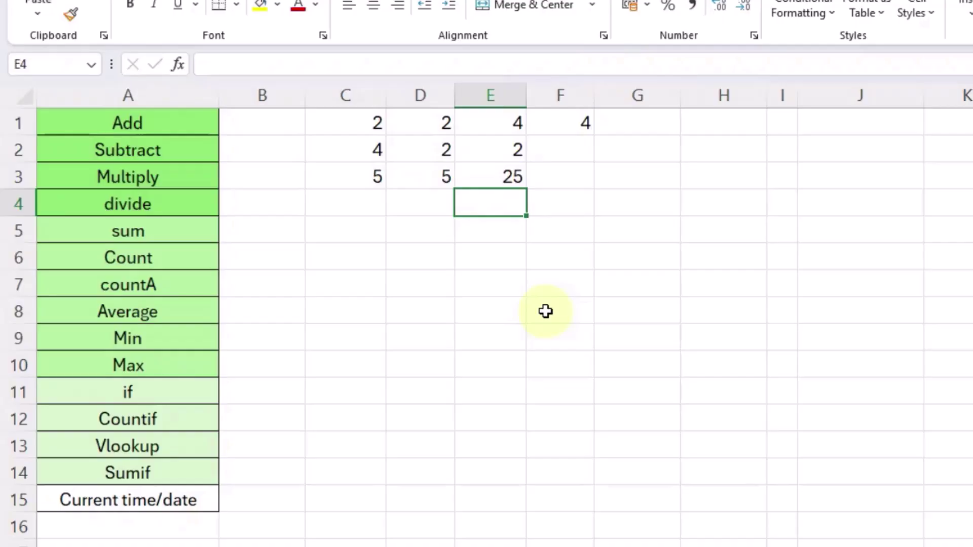
- Enter 20 in cell C4 and 5 in cell D4 of the divide row
left_click(361, 201)
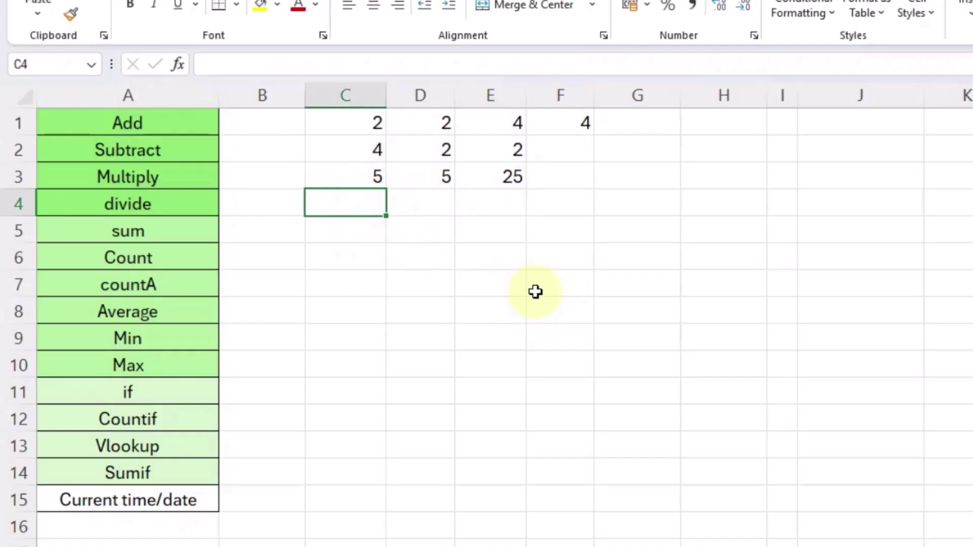
type("20")
key("Tab")
type("5")
key("Tab")
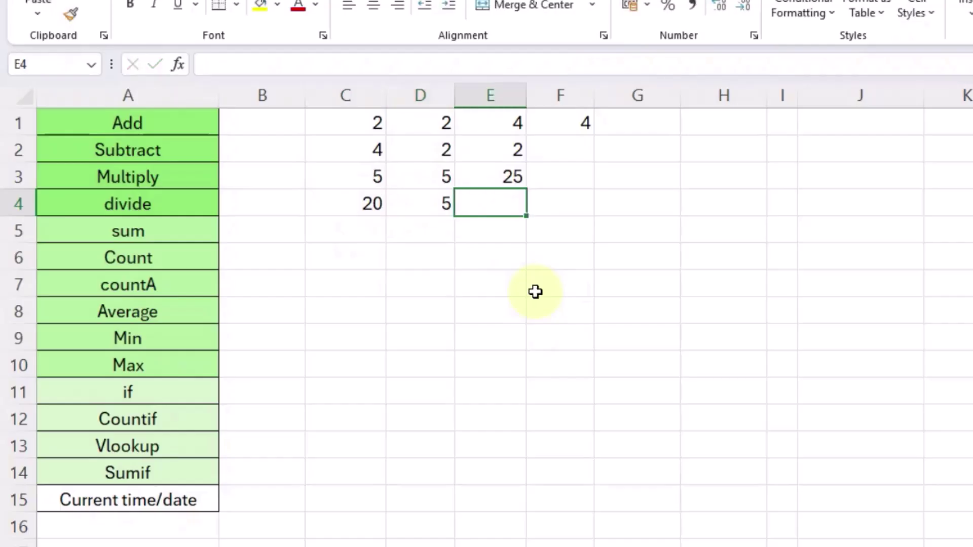
- Divide C4 by D4 in cell E4 with the formula =C4/D4
type("=")
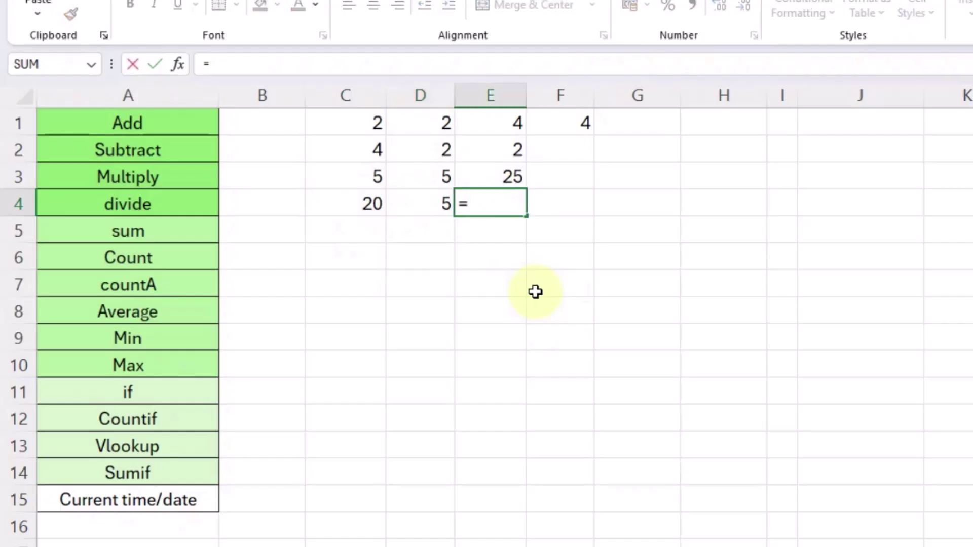
left_click(375, 205)
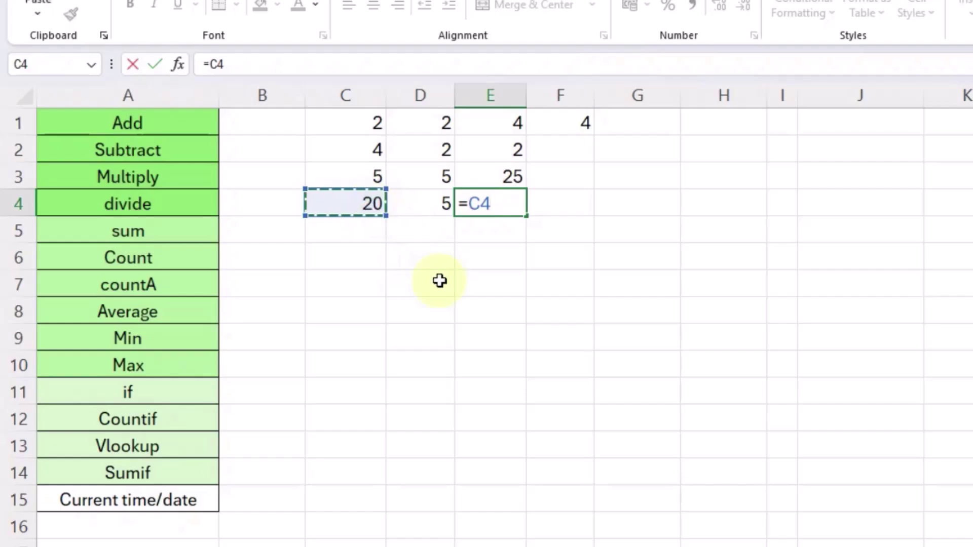
type("/")
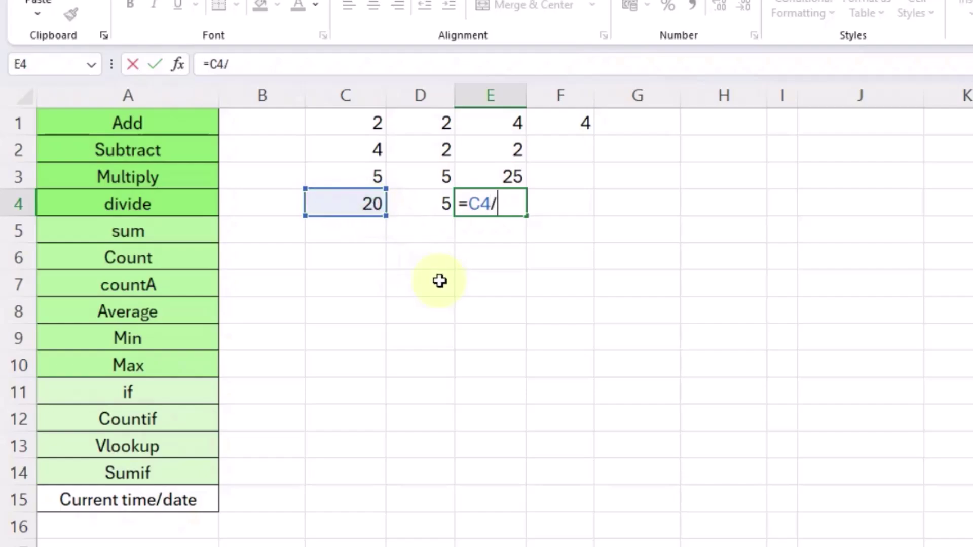
left_click(428, 204)
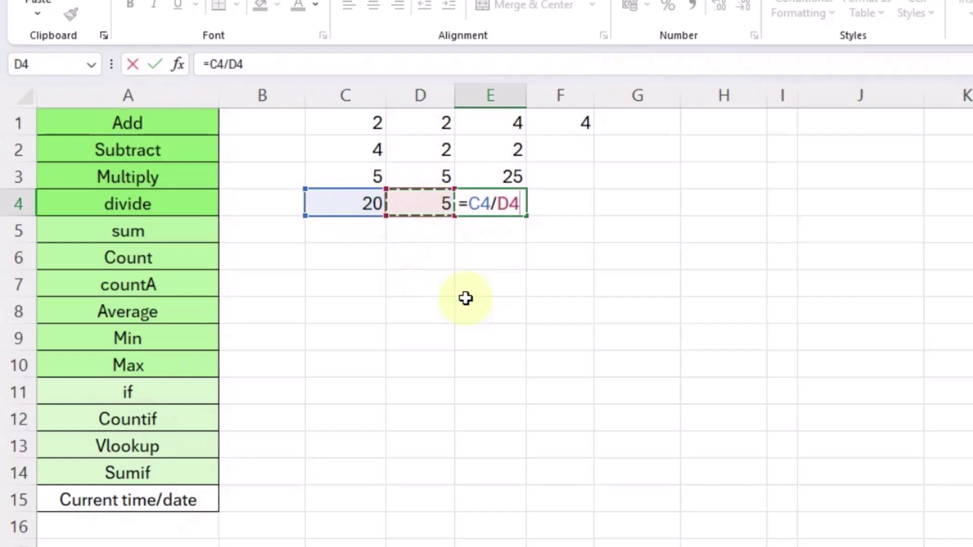
key("Return")
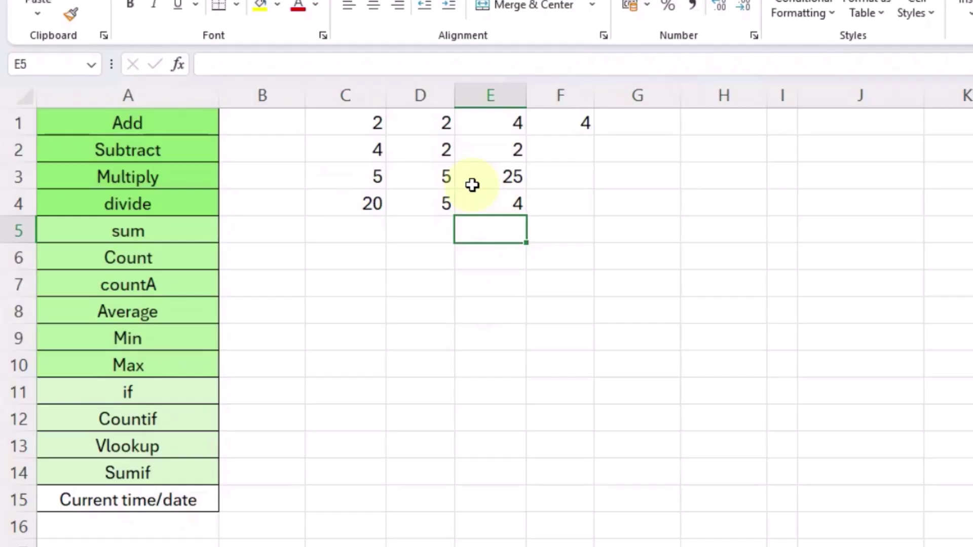
- Enter the combined formula =(2+2)-2 with parentheses in cell F2
left_click(563, 151)
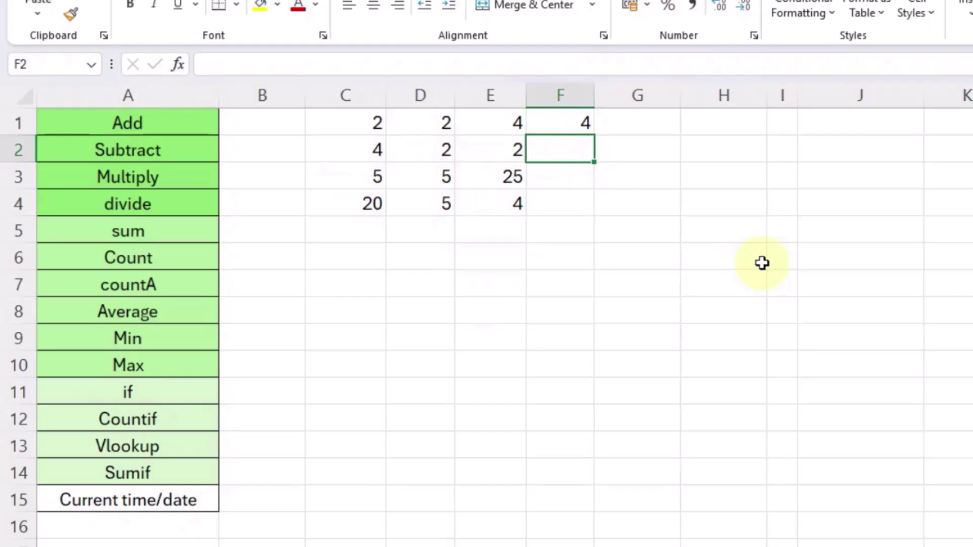
type("=(")
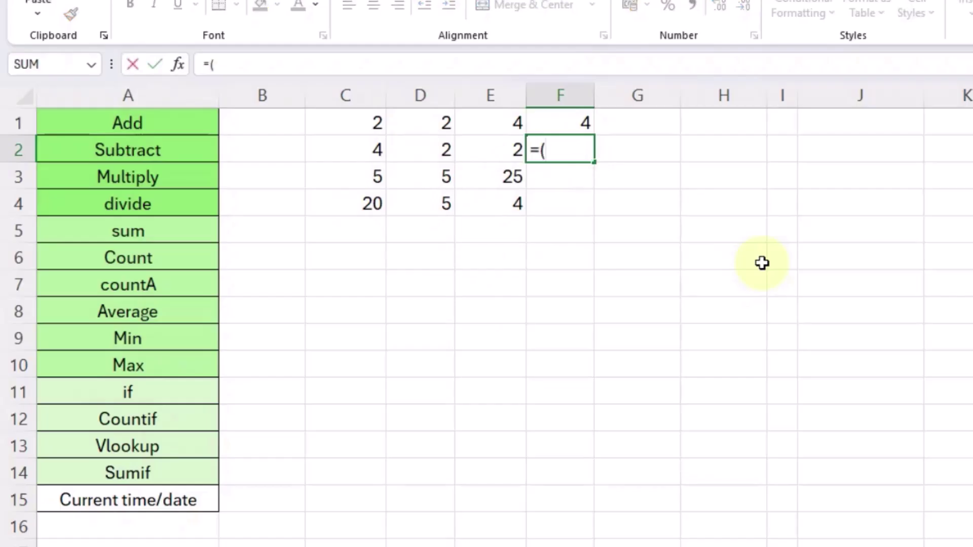
type("2+2)-")
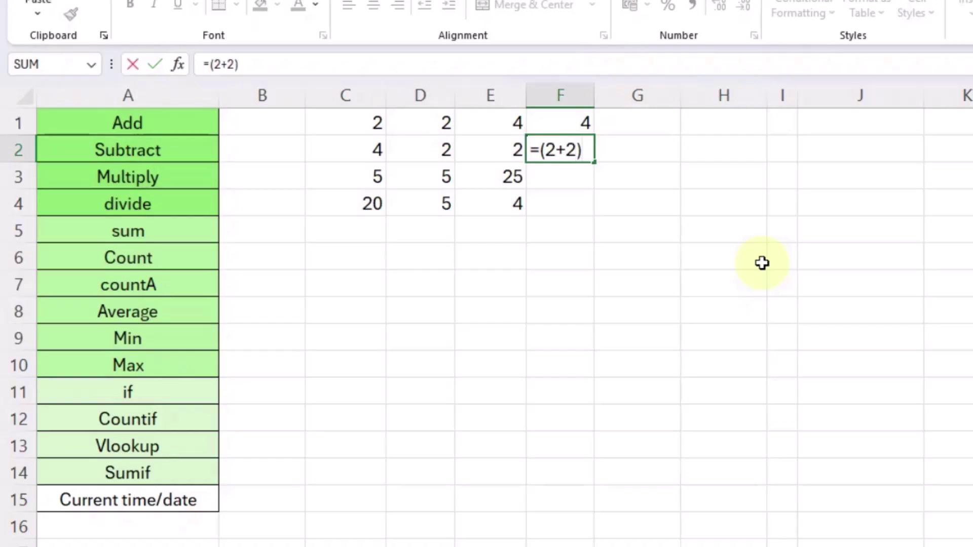
type("2")
key("Return")
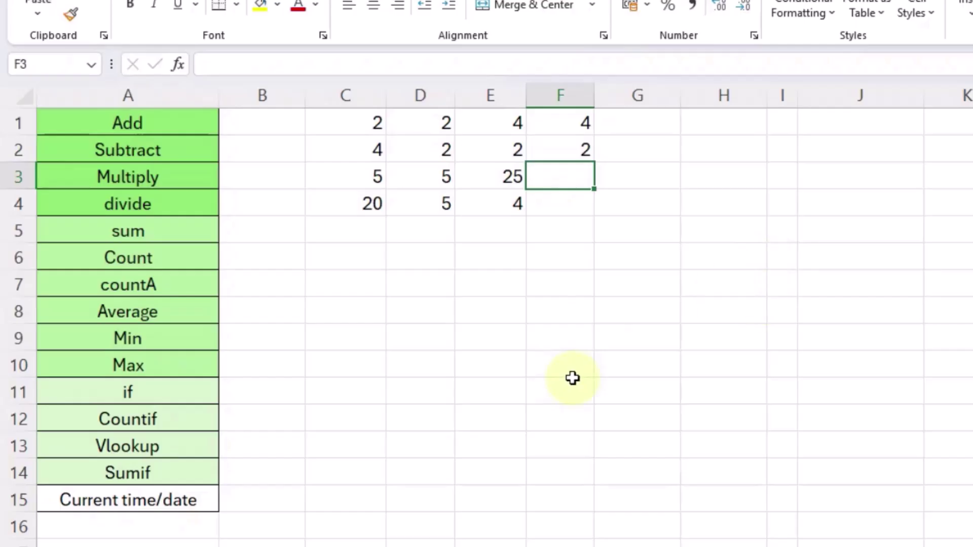
- Total the range C1:F4 in cell C5 with the formula =SUM(C1:F4) and check the range it covers
left_click_drag(167, 228, 161, 371)
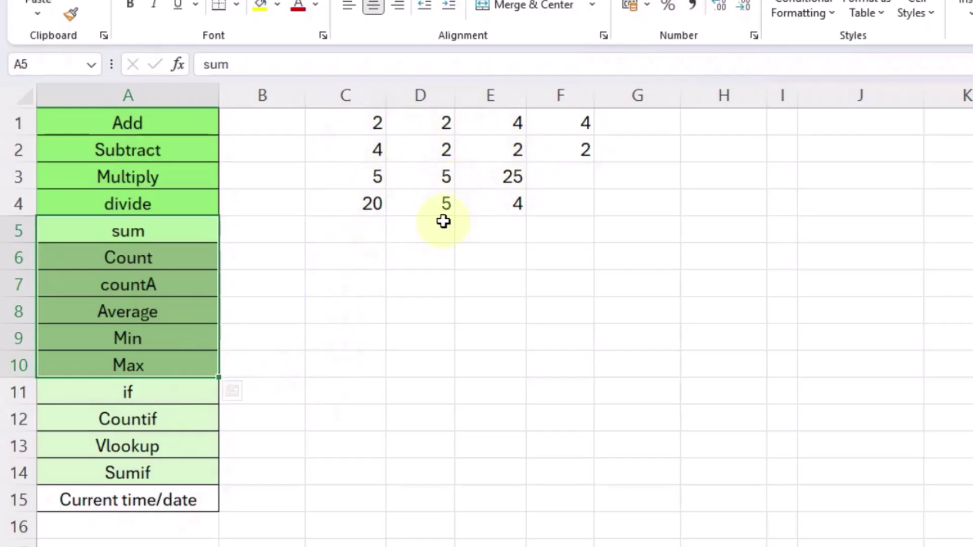
left_click(375, 233)
type("=")
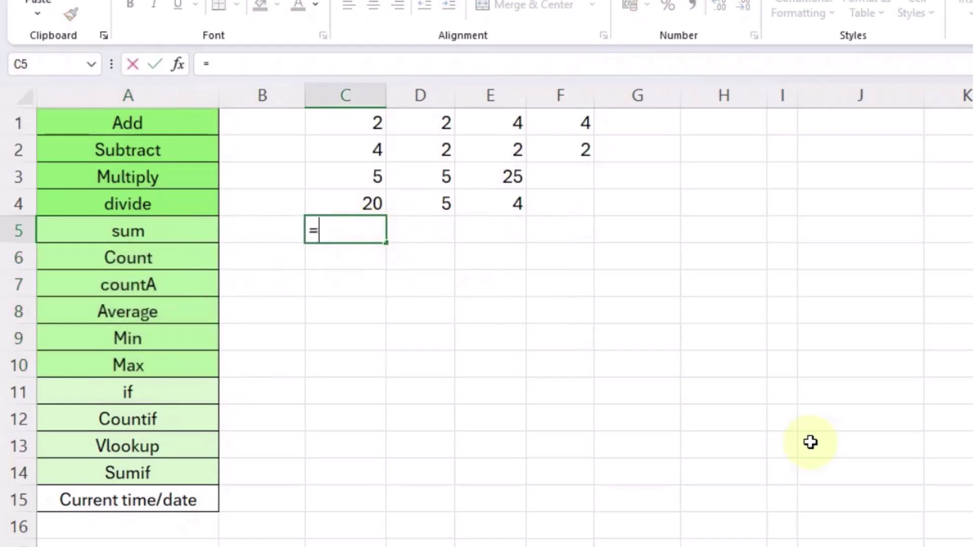
type("sum")
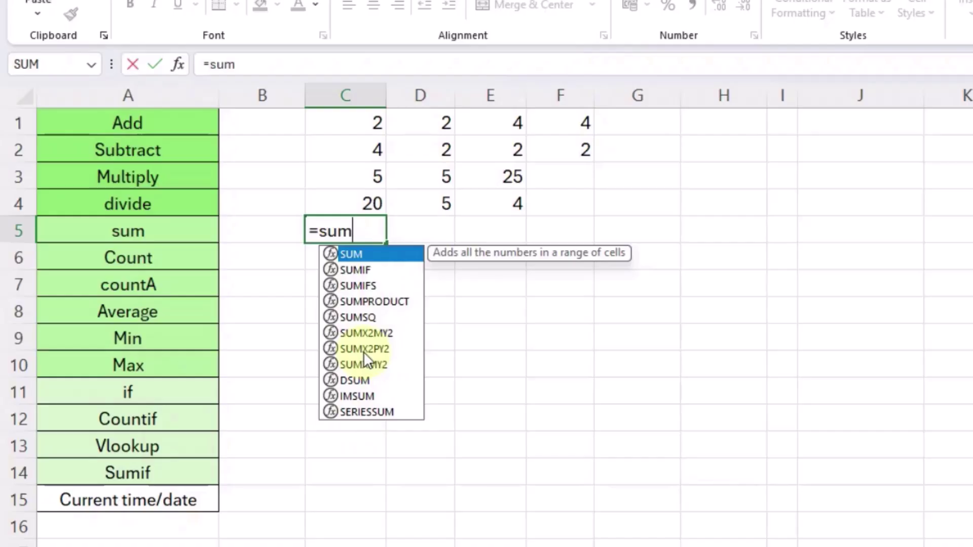
type("(")
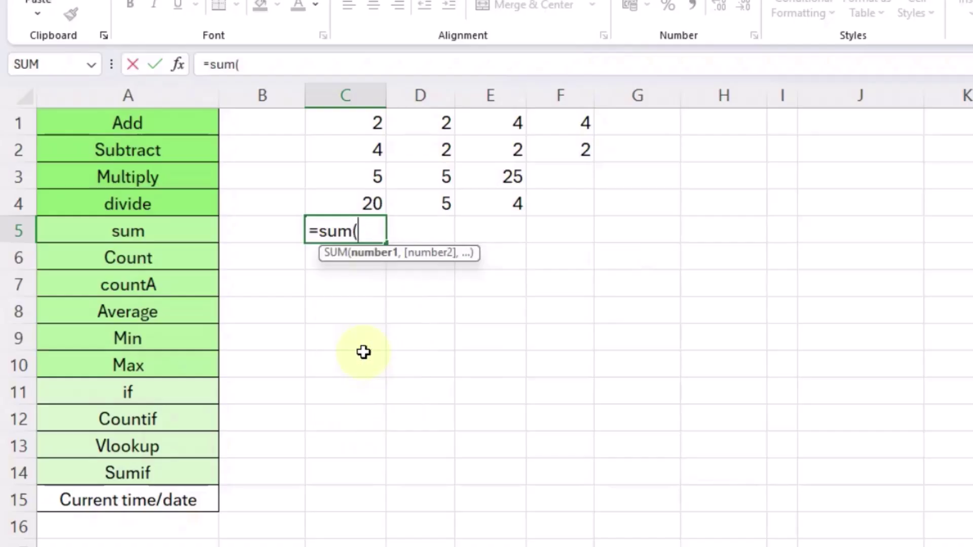
left_click_drag(354, 120, 570, 208)
type(")")
key("Return")
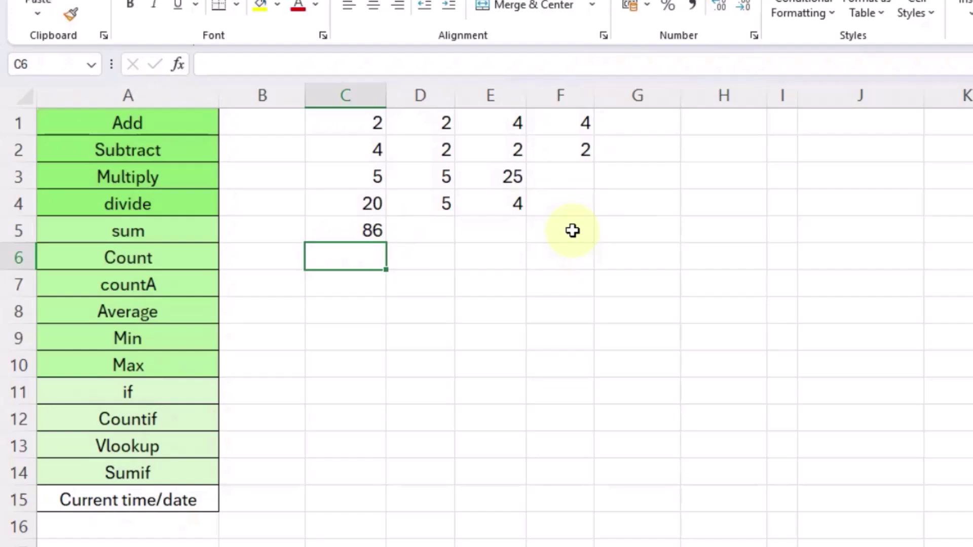
left_click(360, 228)
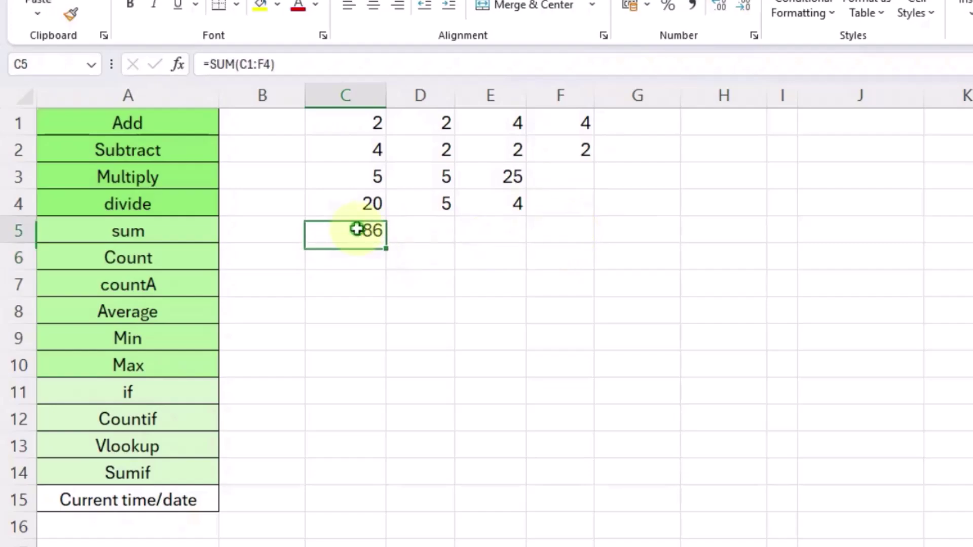
left_click(363, 121)
left_click_drag(375, 153, 560, 202)
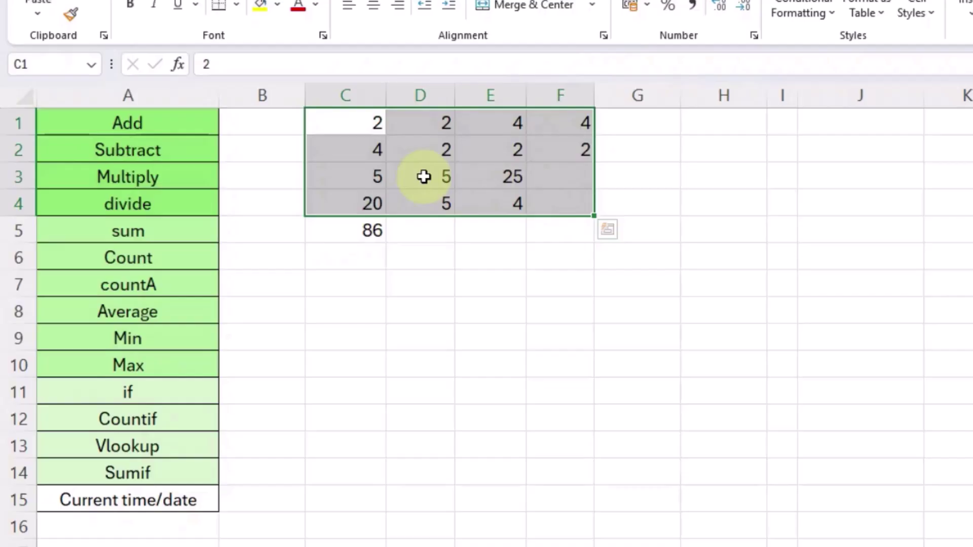
left_click(360, 232)
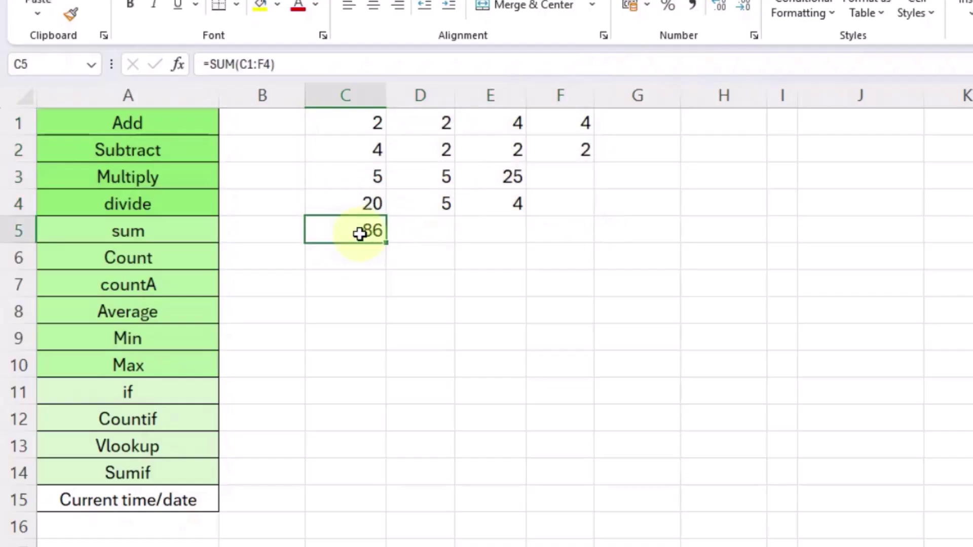
- Count the numeric cells of the range C1:F4 in cell C6 with the formula =COUNT(C1:F4)
left_click(355, 258)
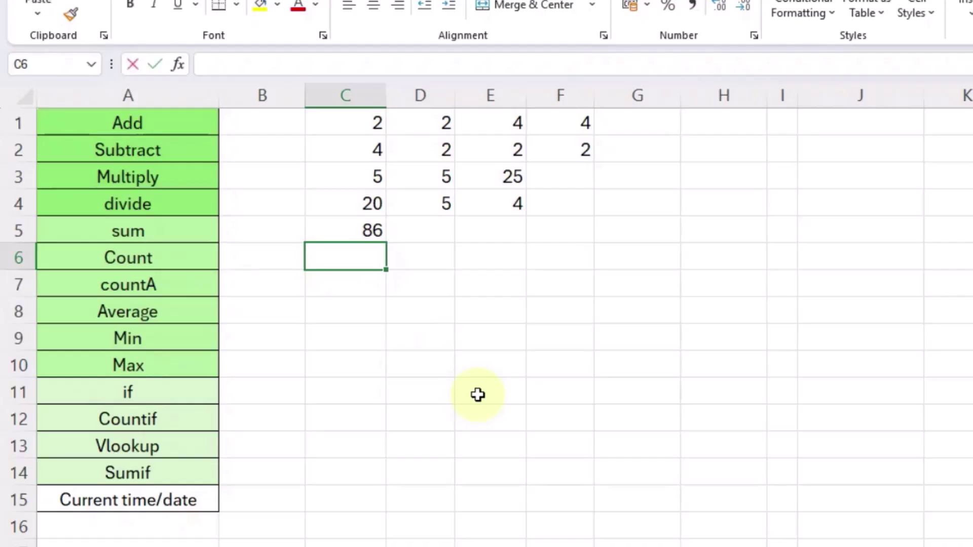
type("=count")
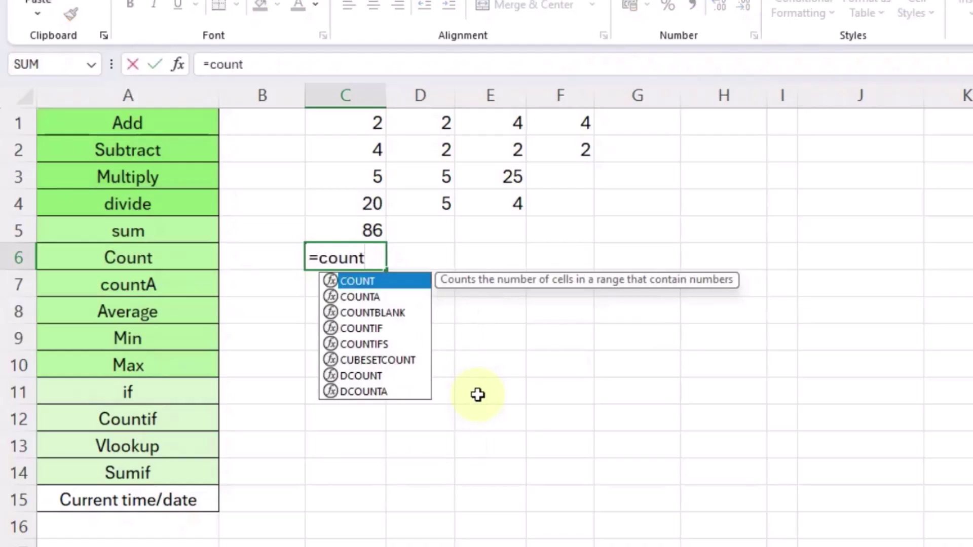
double_click(368, 281)
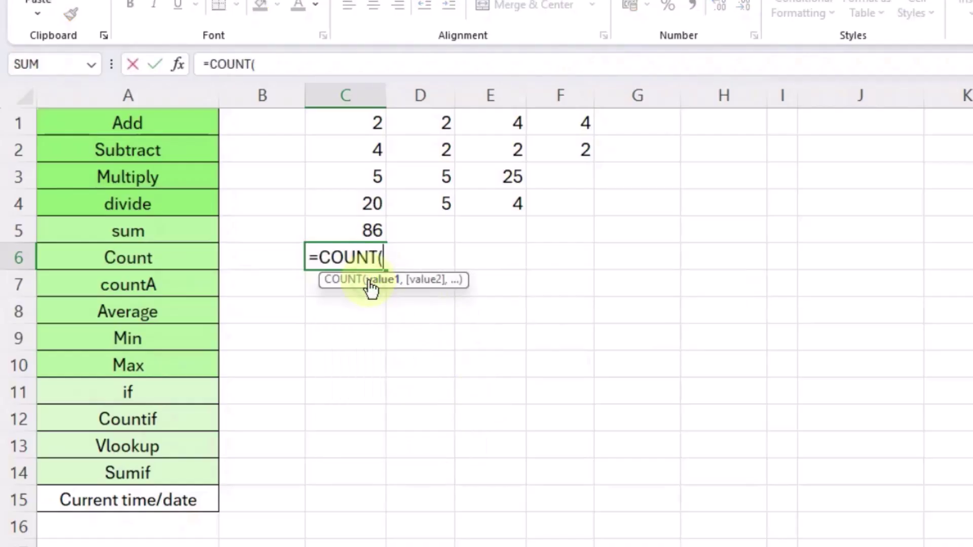
left_click_drag(365, 122, 570, 201)
type(")")
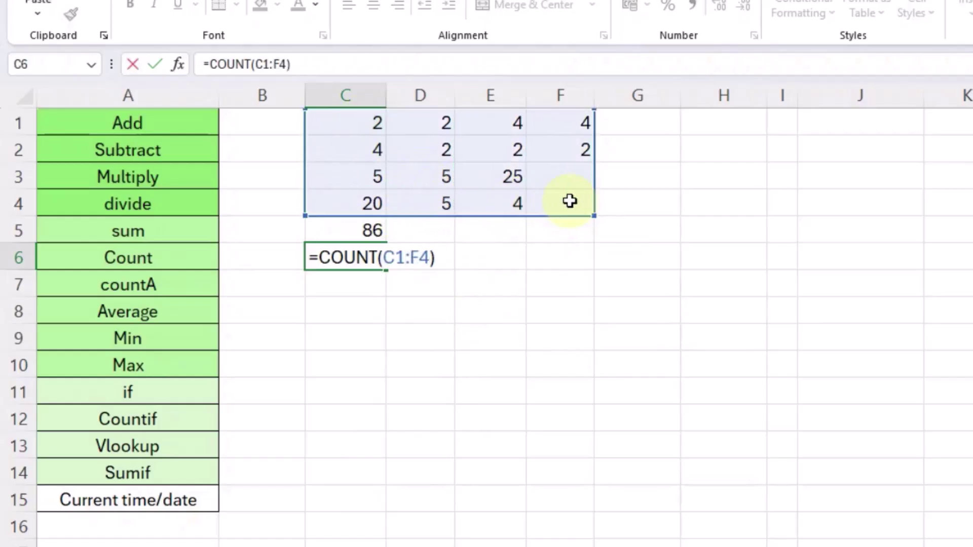
key("Return")
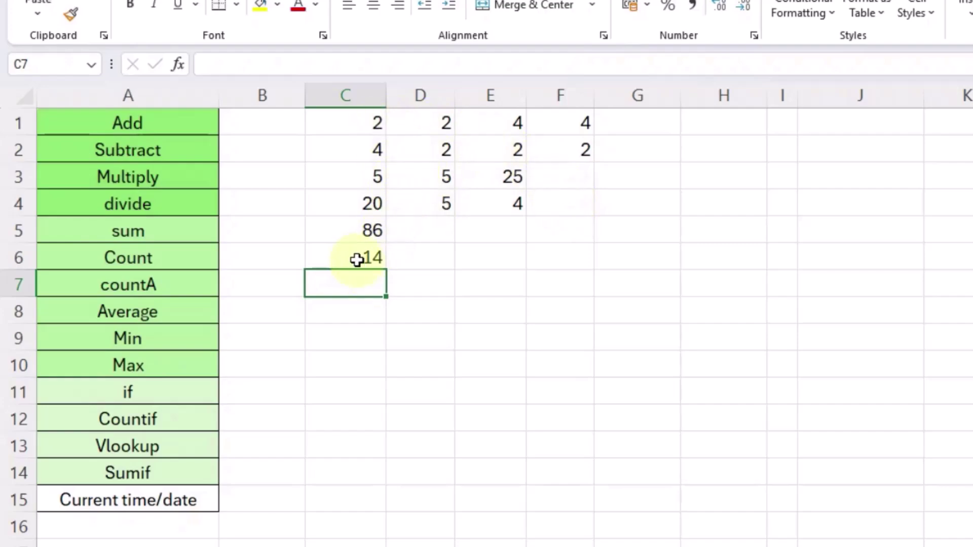
left_click(357, 260)
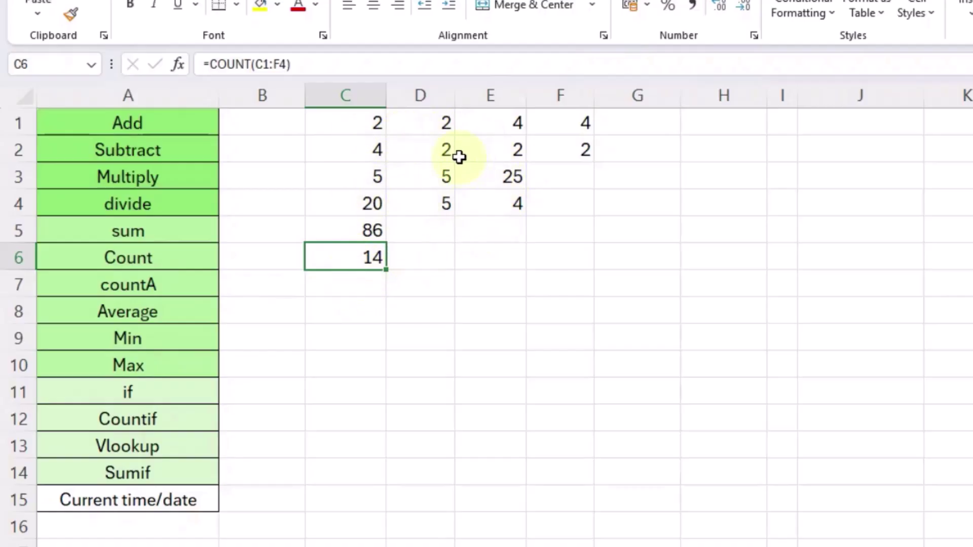
- Enter the word "text" in cell F3 and "aa" in cell G1 as non-numeric entries
left_click(554, 178)
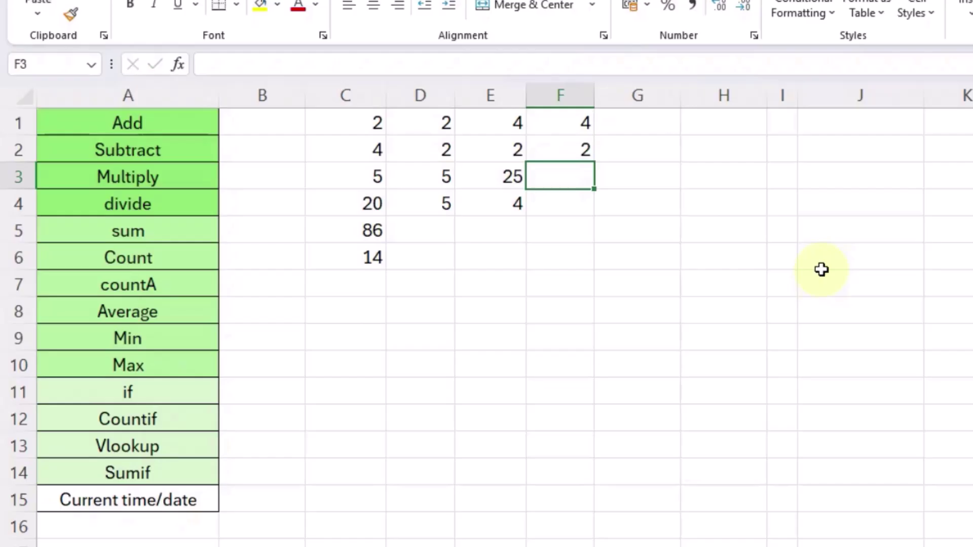
type("text")
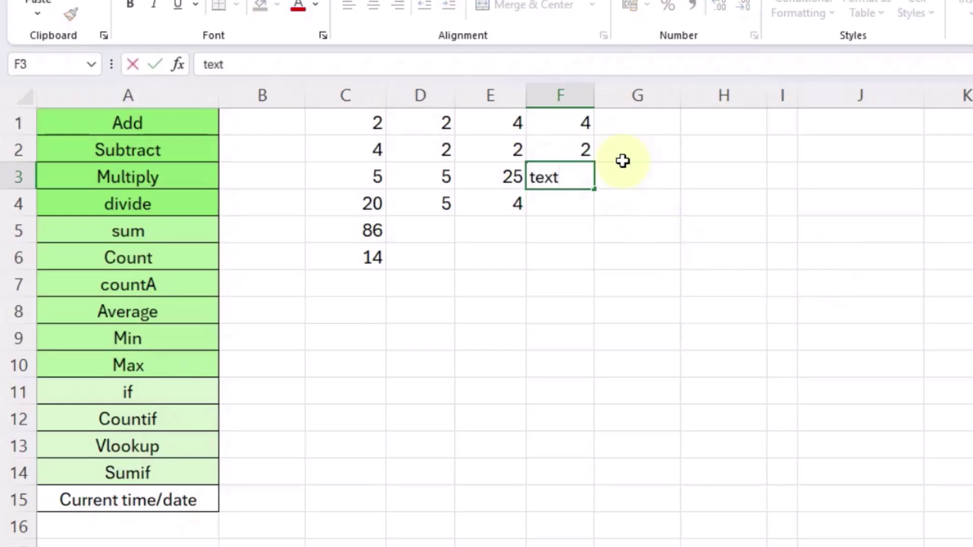
left_click(632, 123)
type("aa")
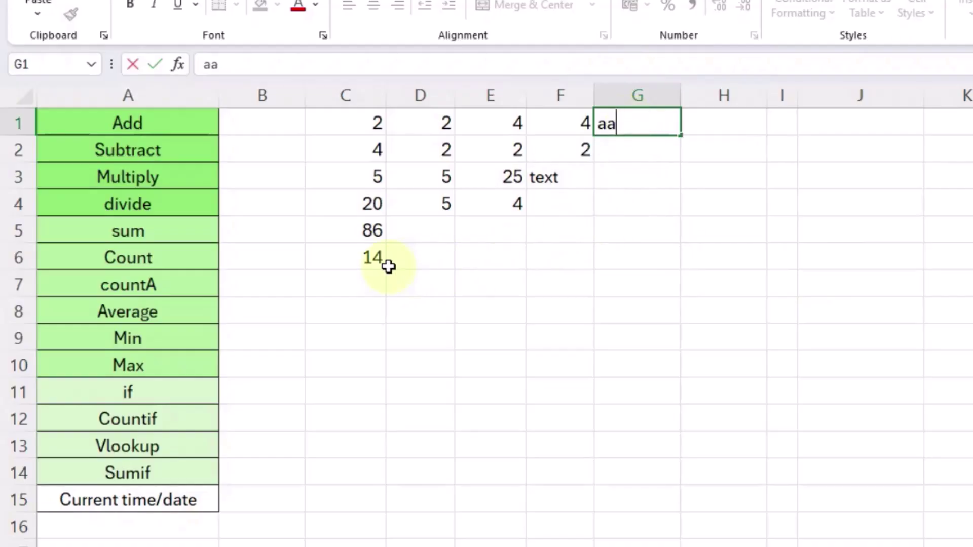
- Extend the range of the COUNT formula in cell C6 to C1:G4
double_click(373, 260)
left_click_drag(594, 215, 647, 217)
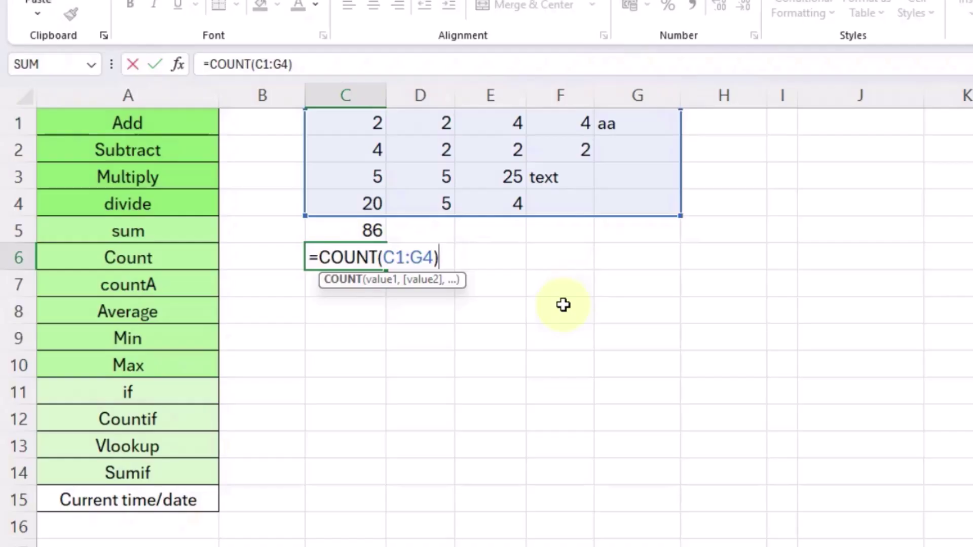
key("Return")
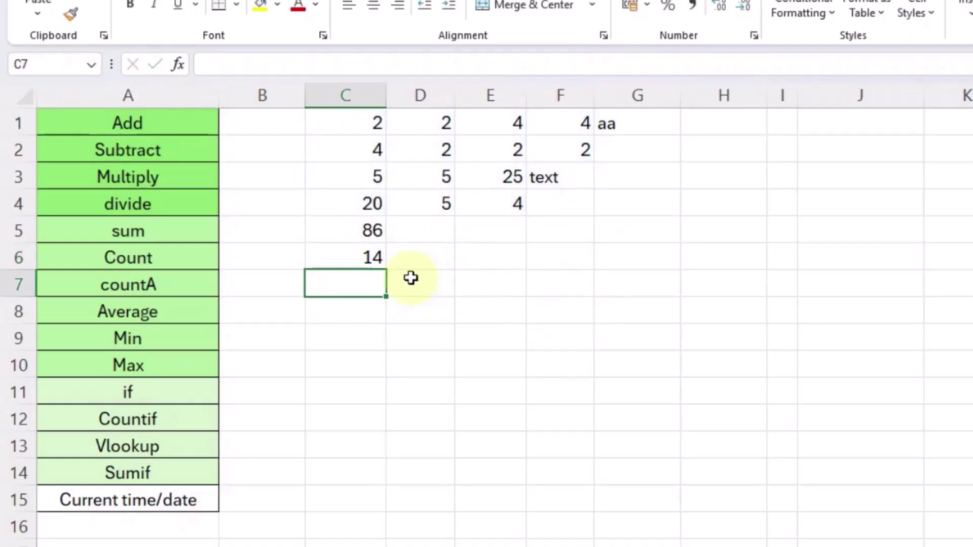
left_click(379, 258)
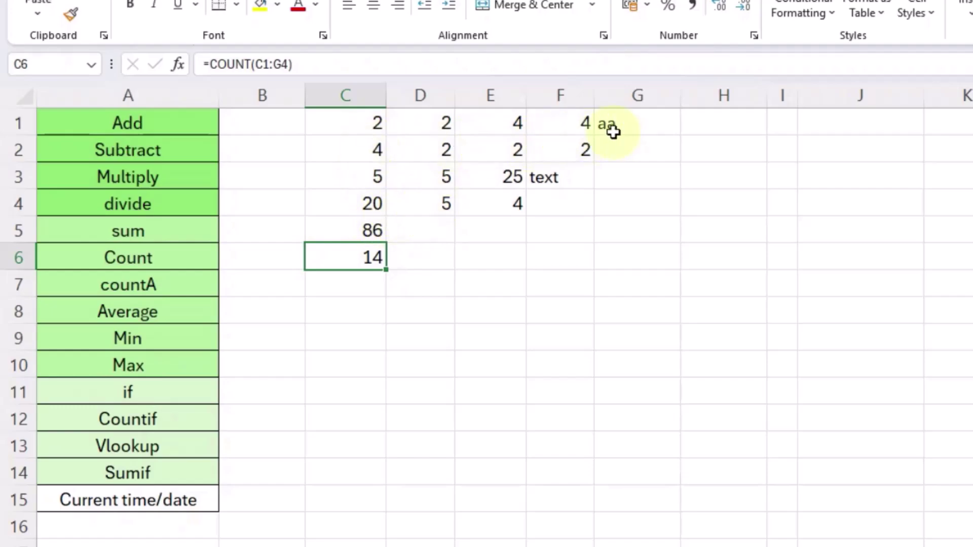
- Count all non-empty cells of the range C1:G4 in cell C7 with the formula =COUNTA(C1:G4)
left_click(343, 284)
left_click(189, 292)
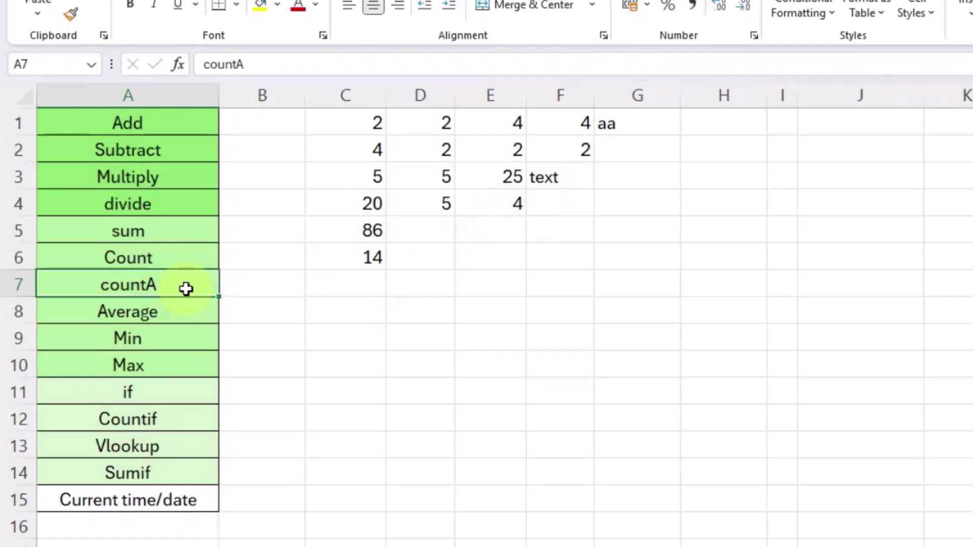
left_click(375, 280)
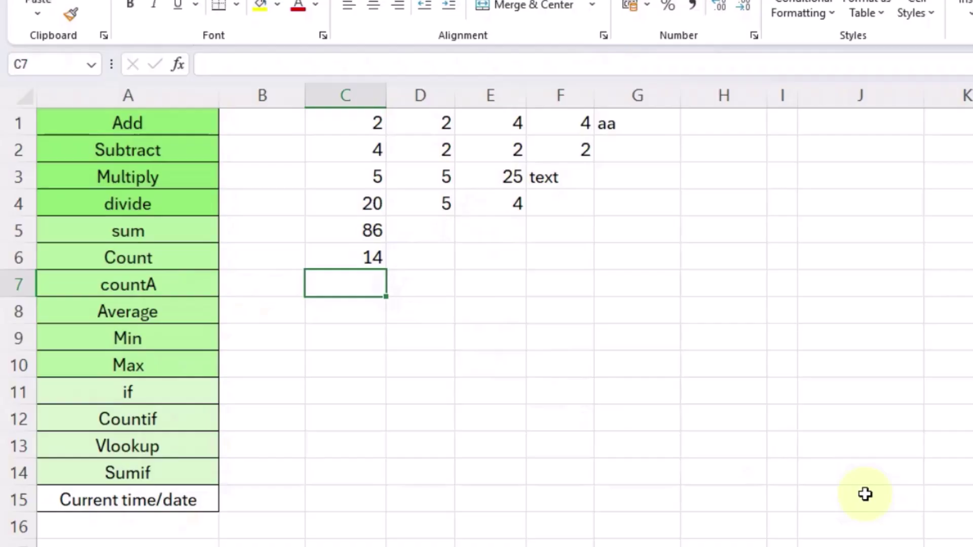
type("=count")
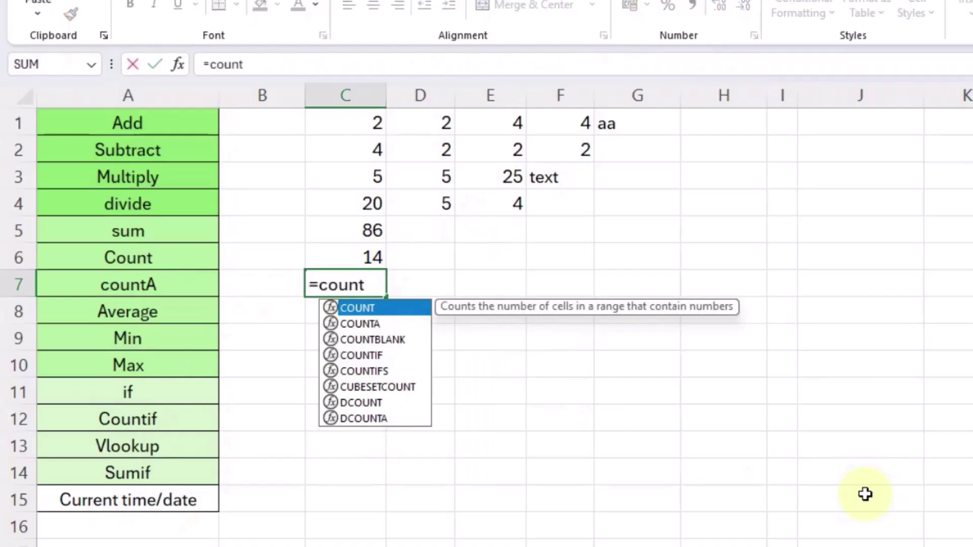
type("a(")
left_click_drag(348, 123, 651, 202)
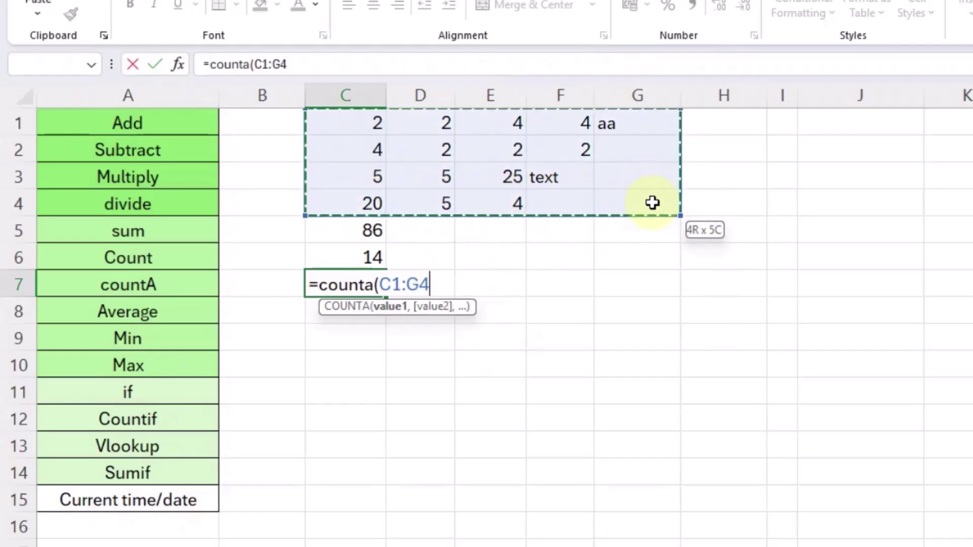
type(")")
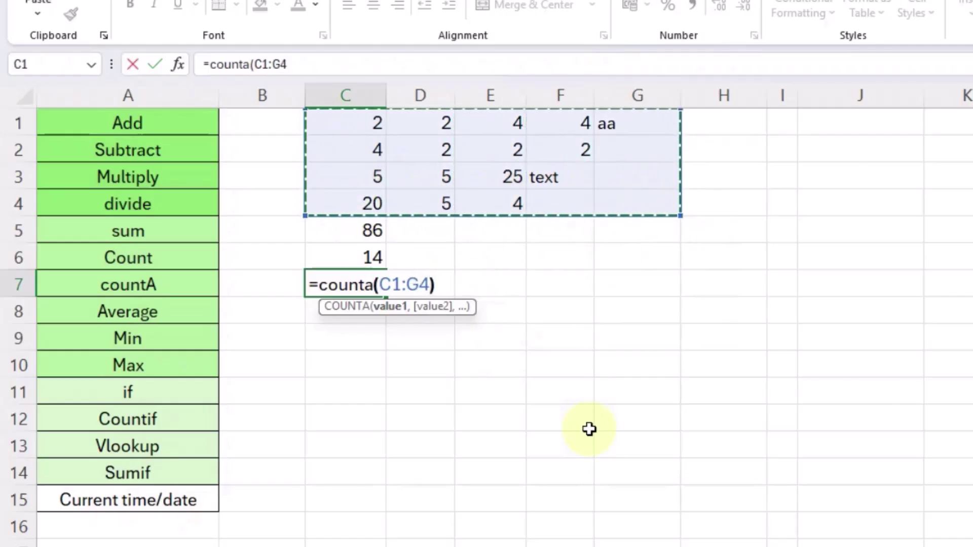
key("Return")
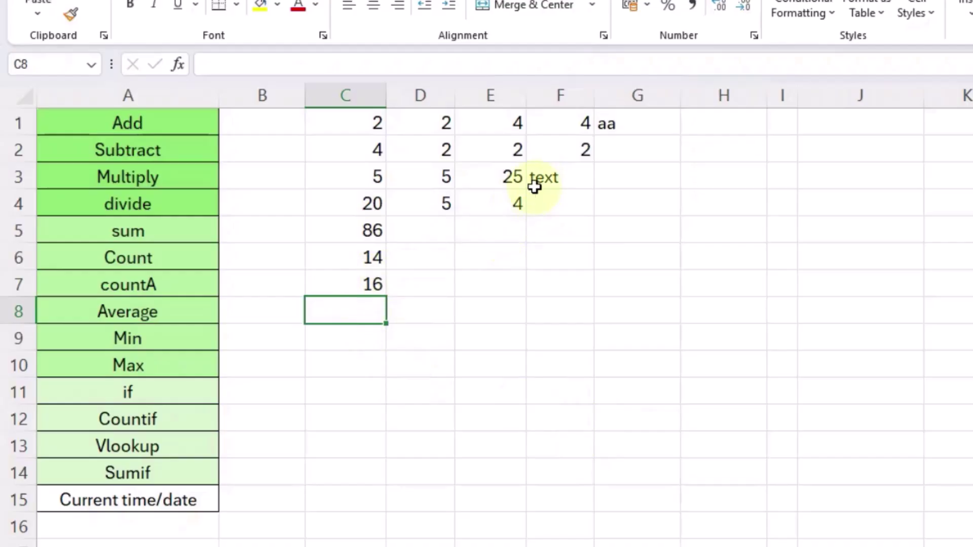
- Examine the text entries in F3 and G1 and compare the ranges of the COUNTA and COUNT formulas in C7 and C6
left_click(548, 177)
left_click(630, 126)
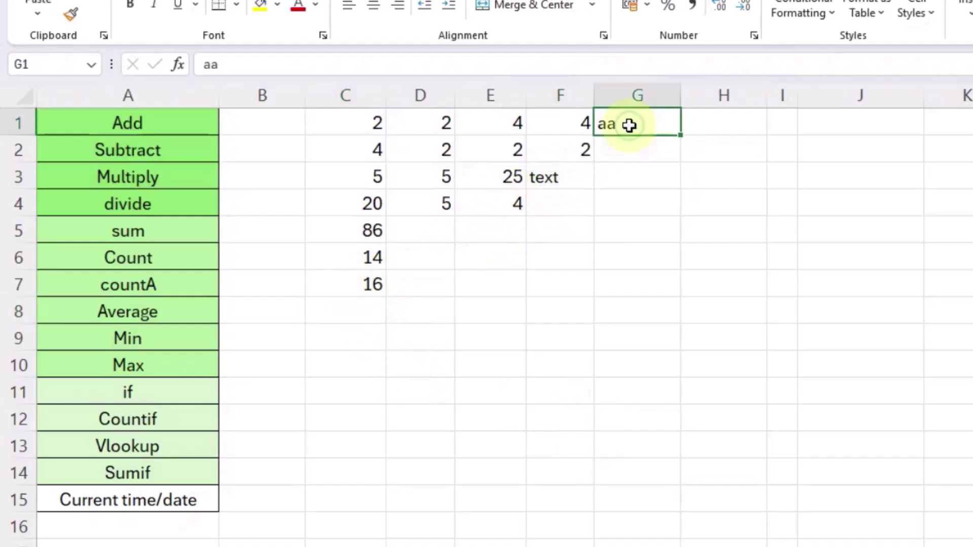
left_click(558, 182)
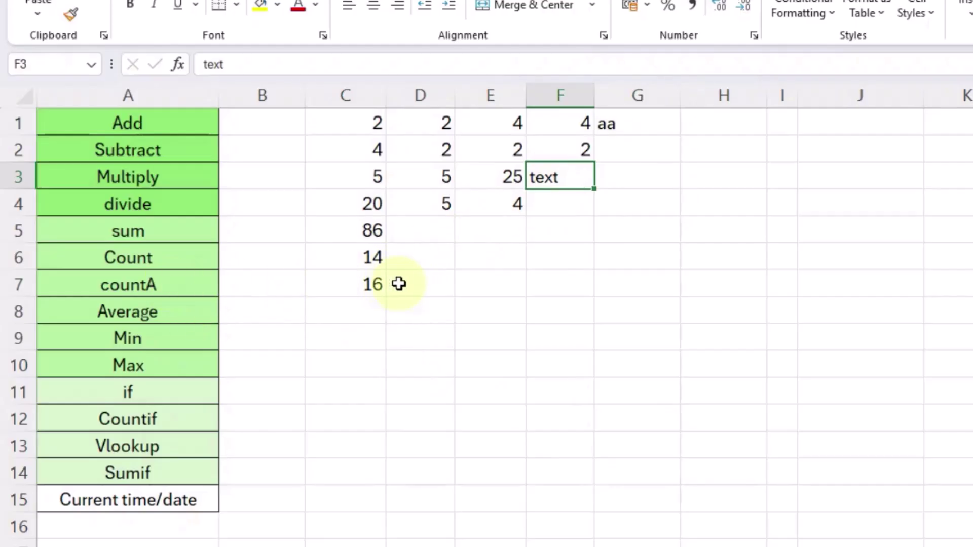
left_click(363, 284)
double_click(363, 285)
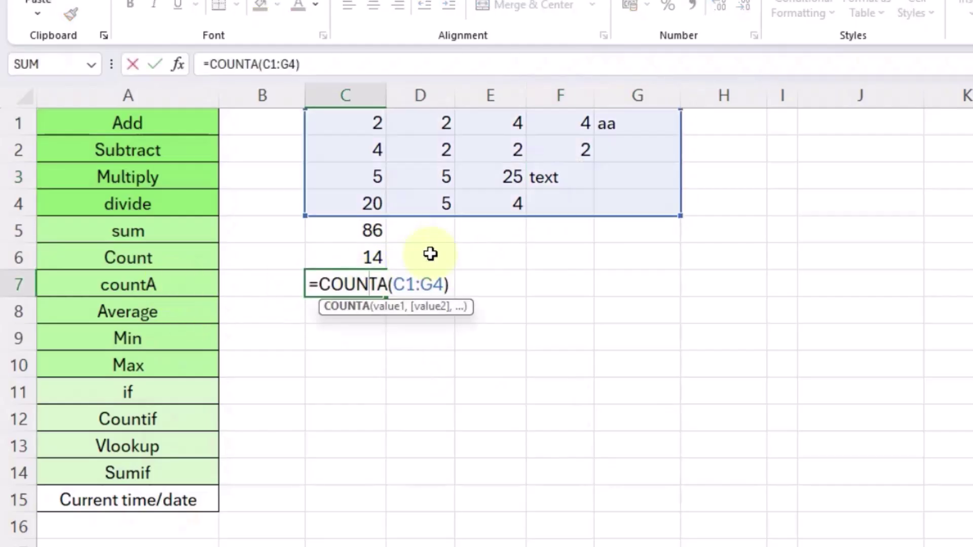
double_click(351, 258)
key("Return")
key("Return")
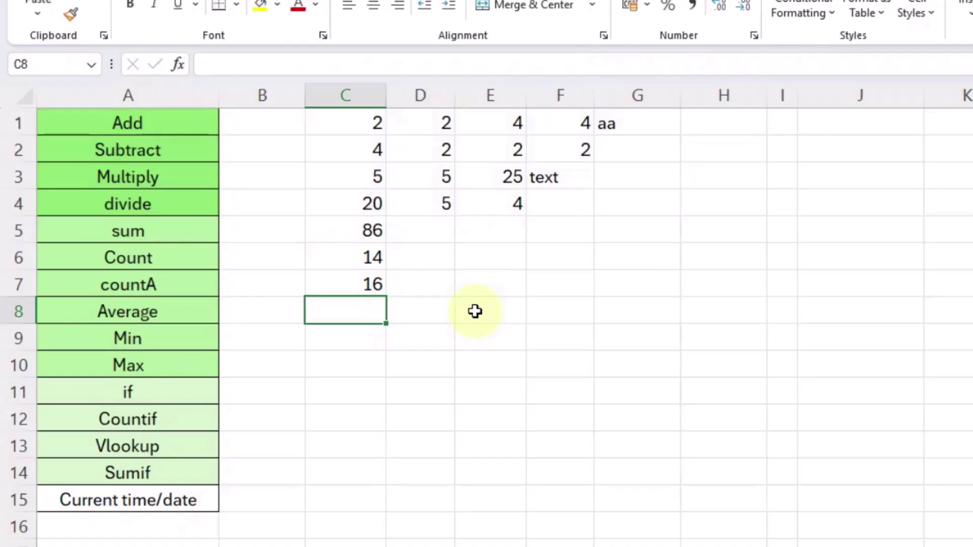
- Average the range C1:G4 in cell C8 with the formula =AVERAGE(C1:G4)
type("=ave")
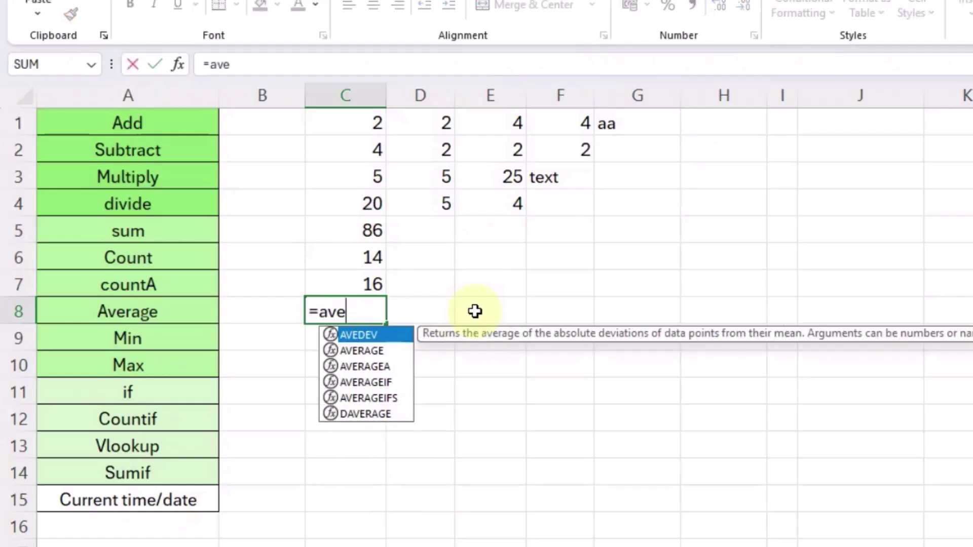
left_click(373, 352)
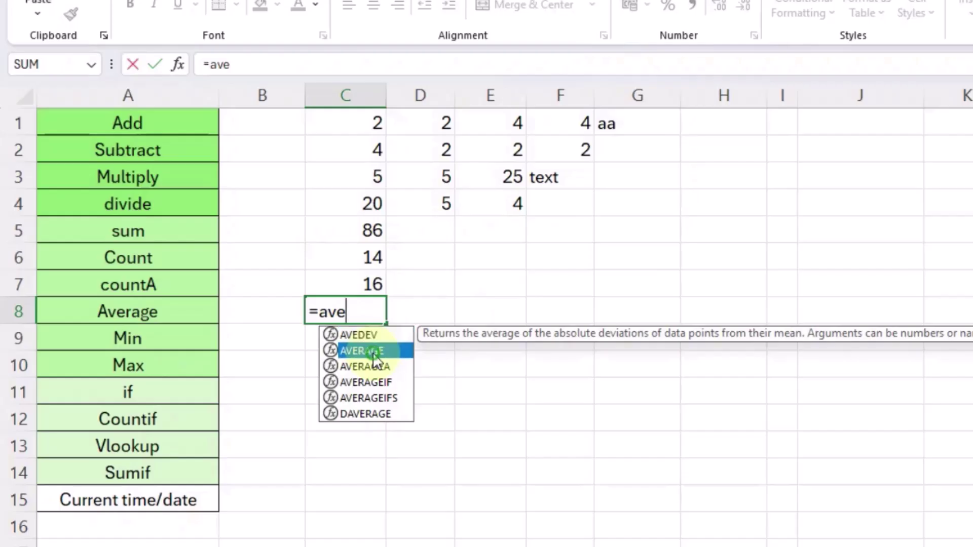
double_click(372, 352)
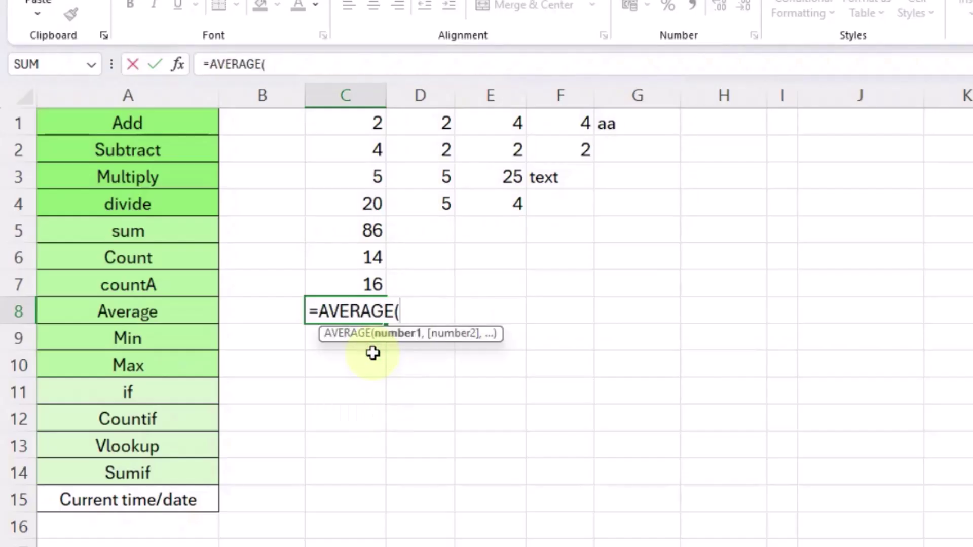
left_click_drag(359, 116, 631, 202)
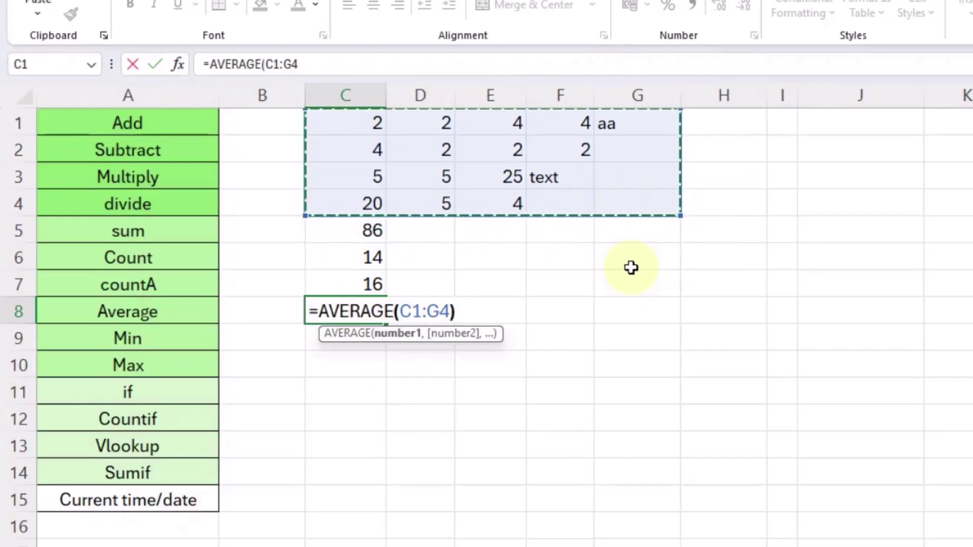
type(")")
key("Return")
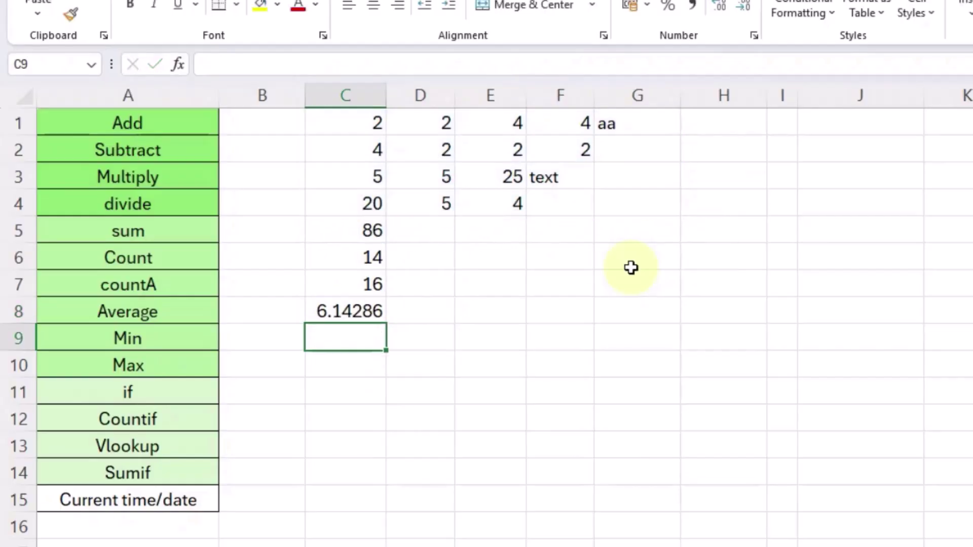
- Highlight the data range C1:G4 with a yellow fill
left_click(374, 310)
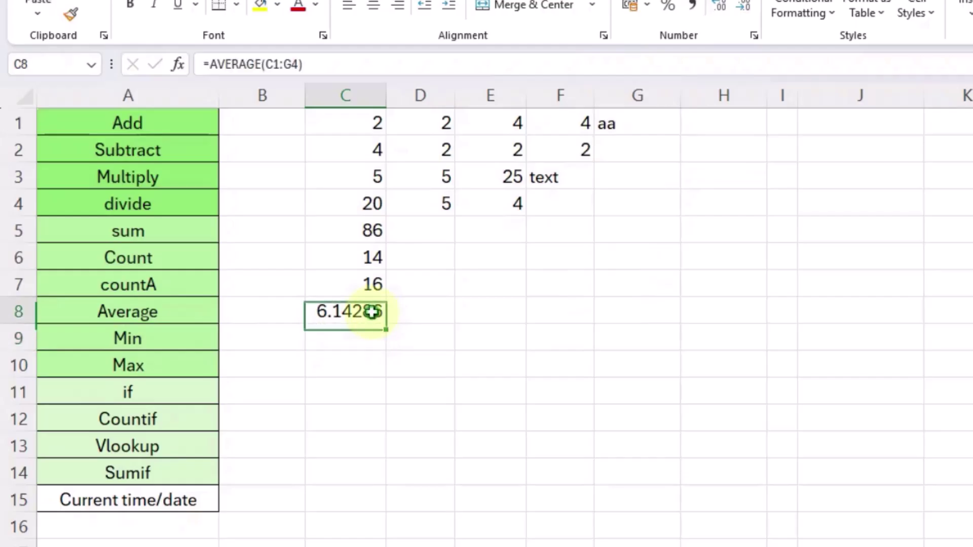
left_click(348, 122)
left_click_drag(348, 122, 637, 191)
left_click(260, 7)
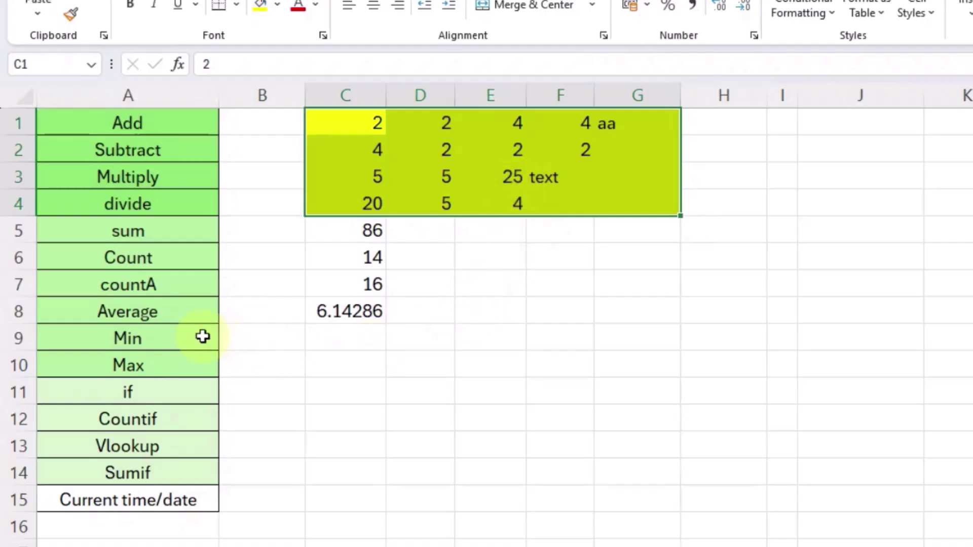
- Find the smallest number of the range C1:G4 in cell C9 with the formula =MIN(C1:G4)
left_click(370, 342)
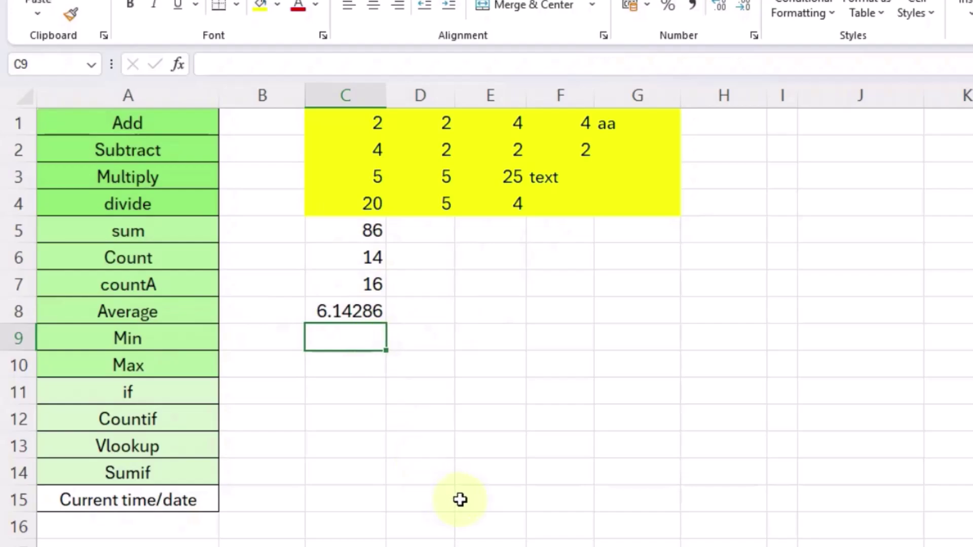
type("=")
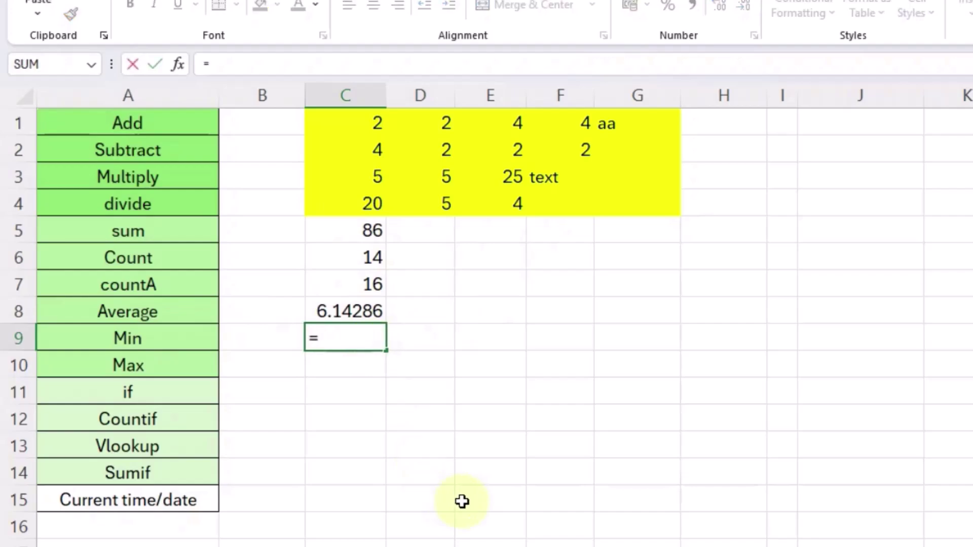
type("min")
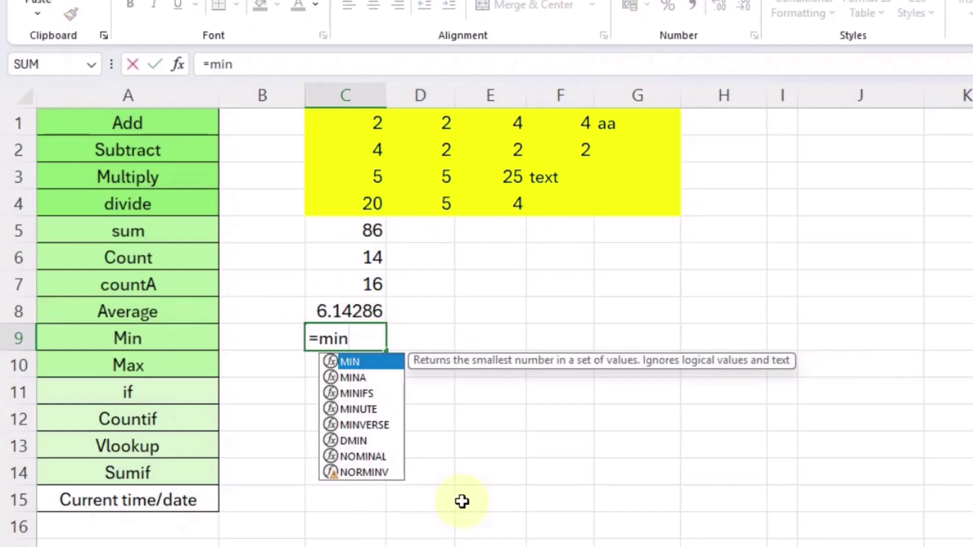
type("(")
left_click_drag(322, 120, 627, 198)
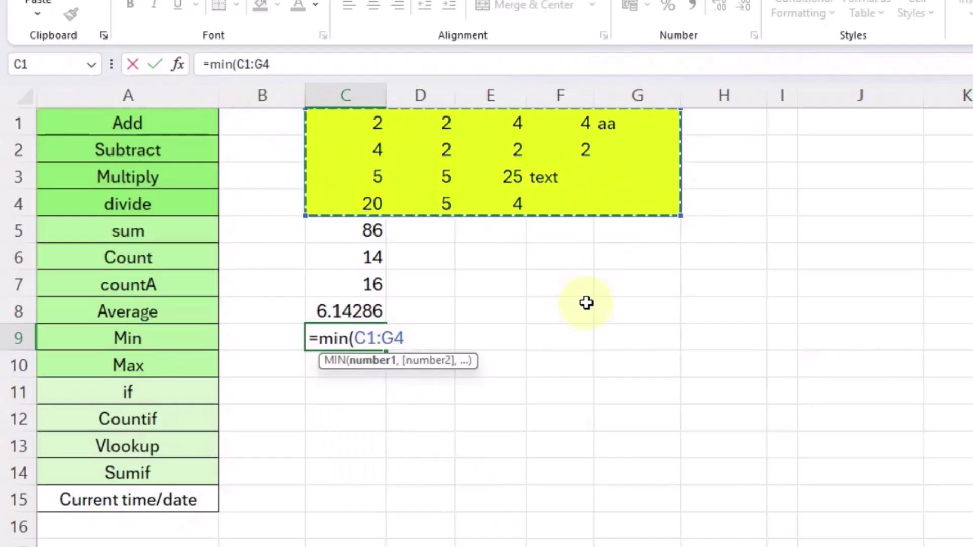
type(")")
key("Return")
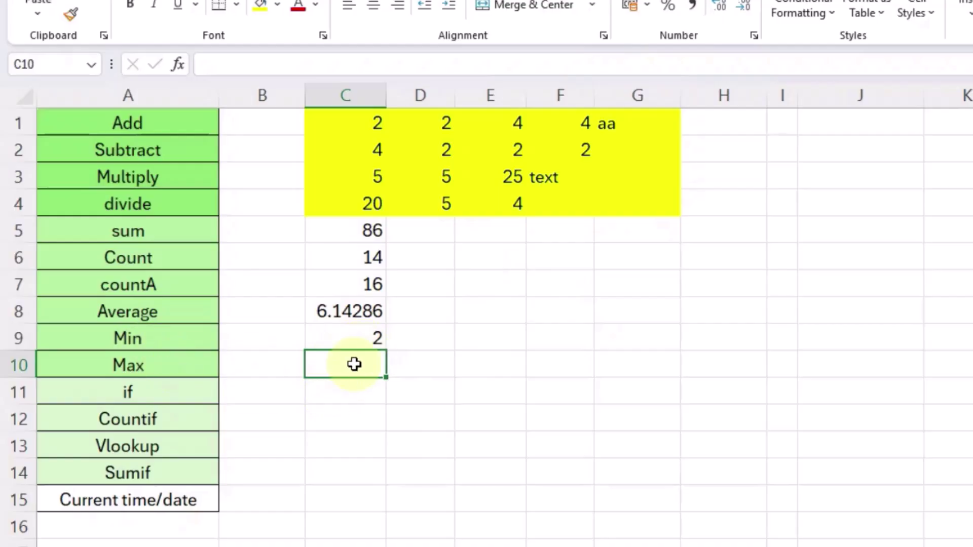
- Find the largest number of the range C1:G4 in cell C10 with the formula =MAX(C1:G4)
type("=")
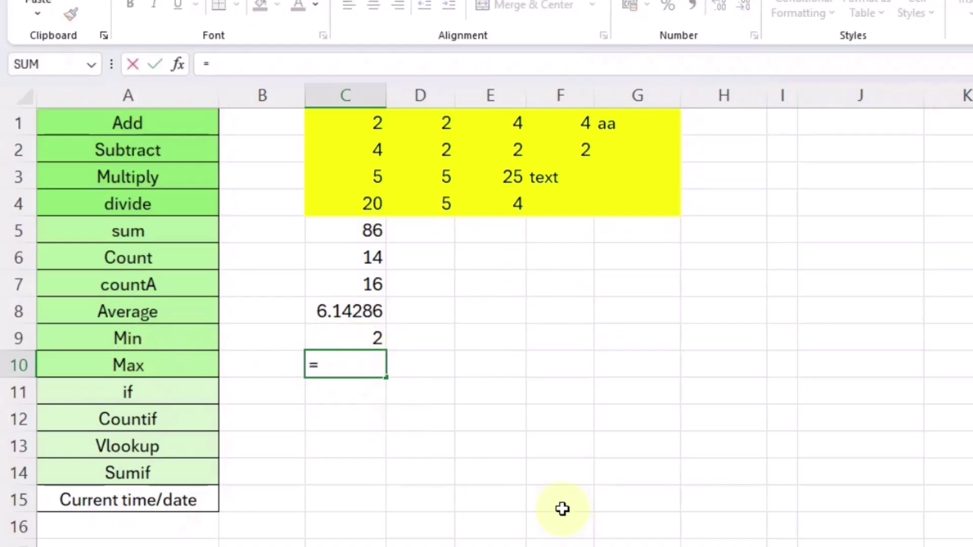
type("max(")
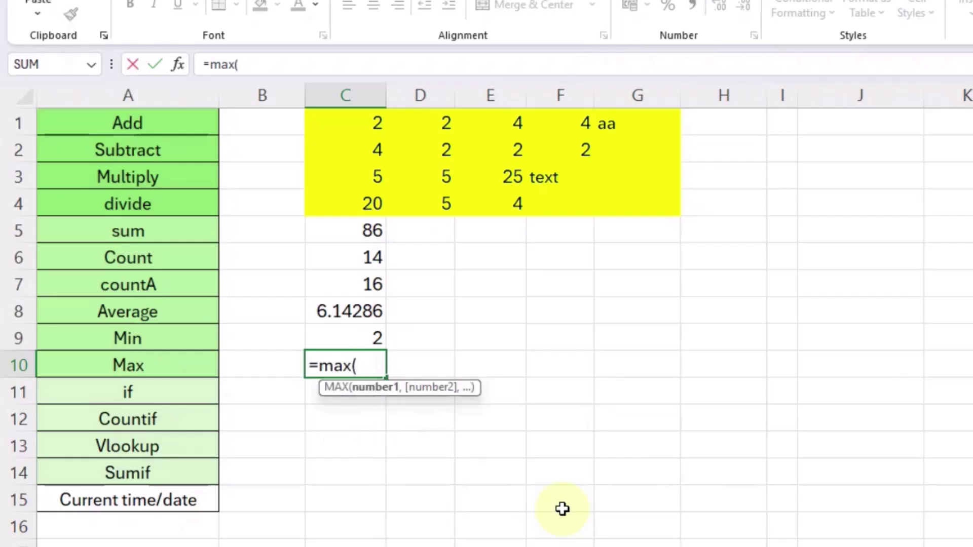
left_click_drag(343, 123, 621, 202)
type(")")
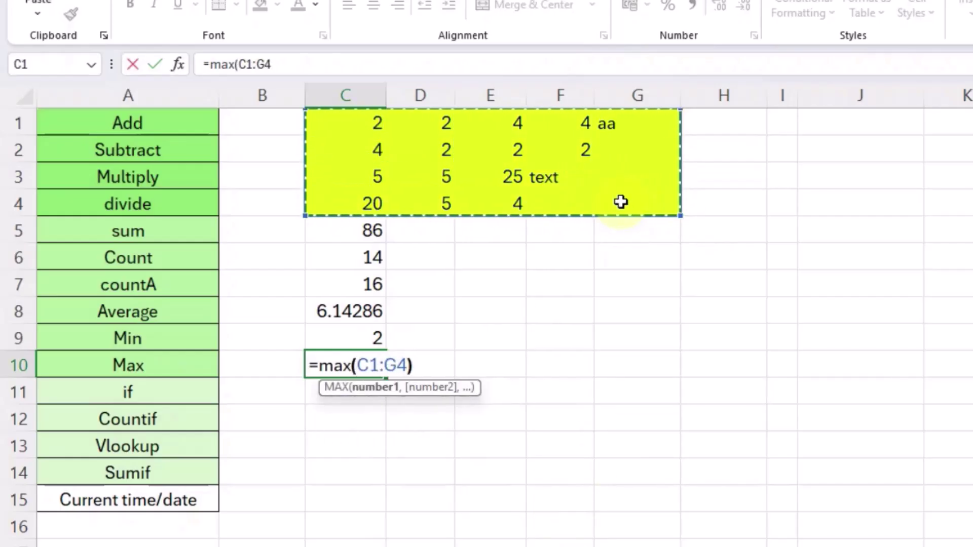
key("Return")
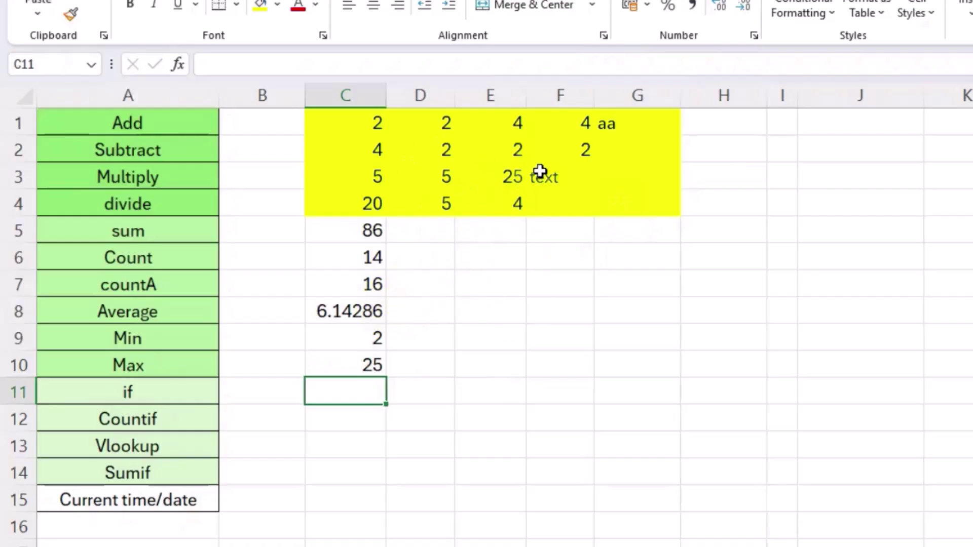
- Check cell E3, review the function labels sum to Max in A5:A10, and examine the labels if to Sumif in A11:A14
left_click(513, 176)
left_click_drag(128, 364, 128, 230)
left_click(276, 386)
left_click_drag(163, 360, 138, 240)
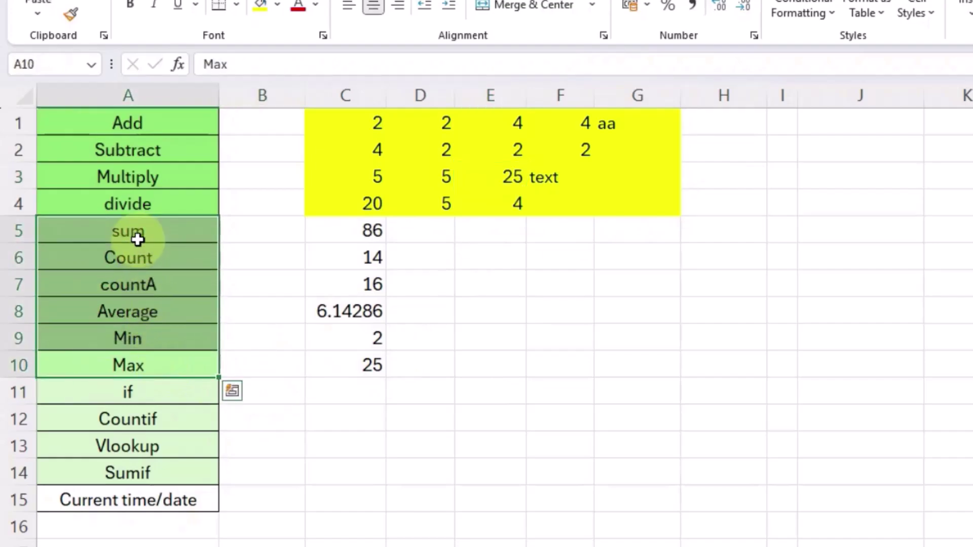
left_click(170, 394)
left_click(178, 419)
left_click(181, 448)
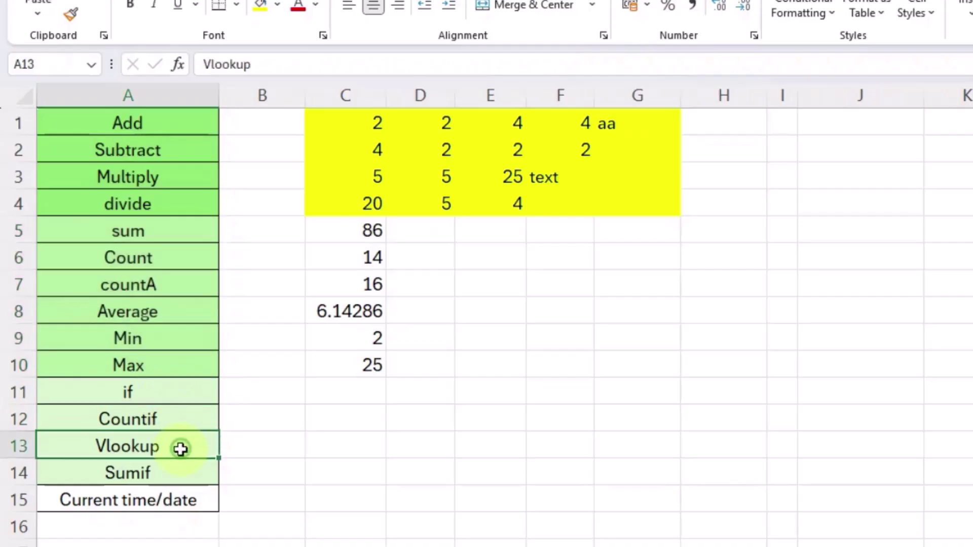
left_click(180, 468)
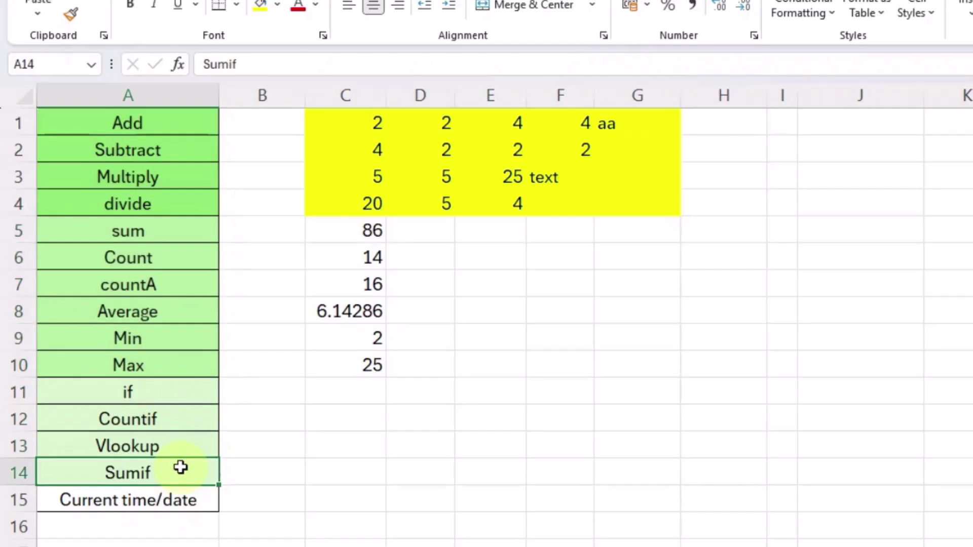
left_click(170, 397)
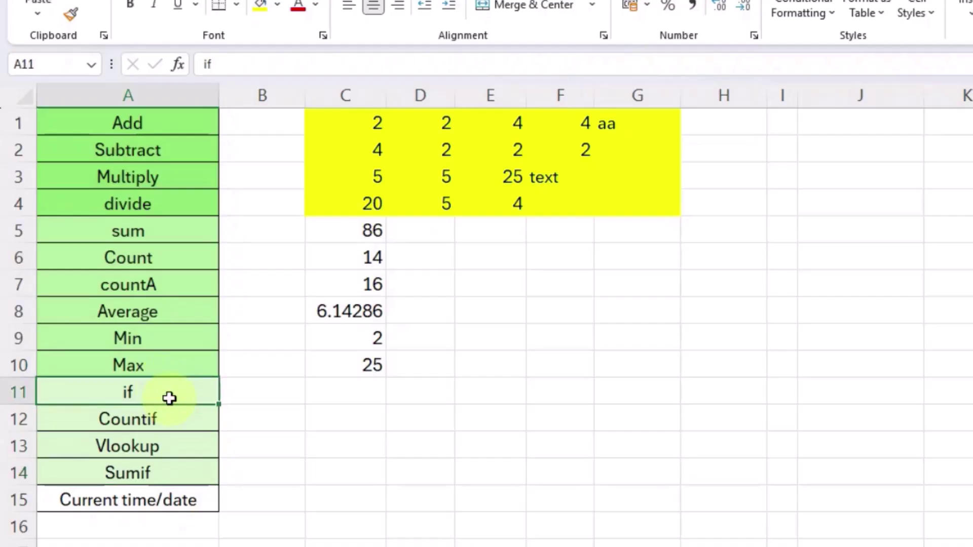
- Widen column F, with cell F11 in the if row selected
left_click(317, 393)
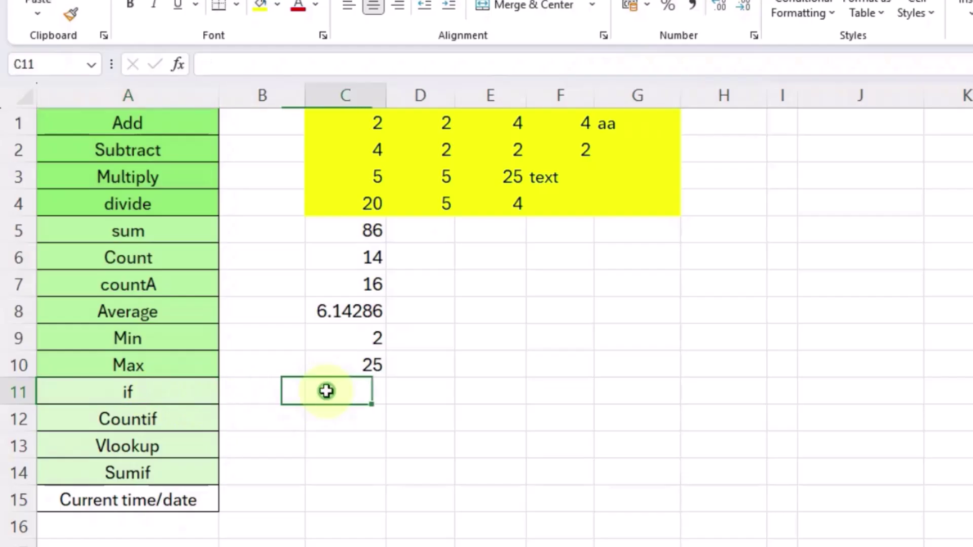
left_click(556, 390)
left_click_drag(594, 96, 651, 95)
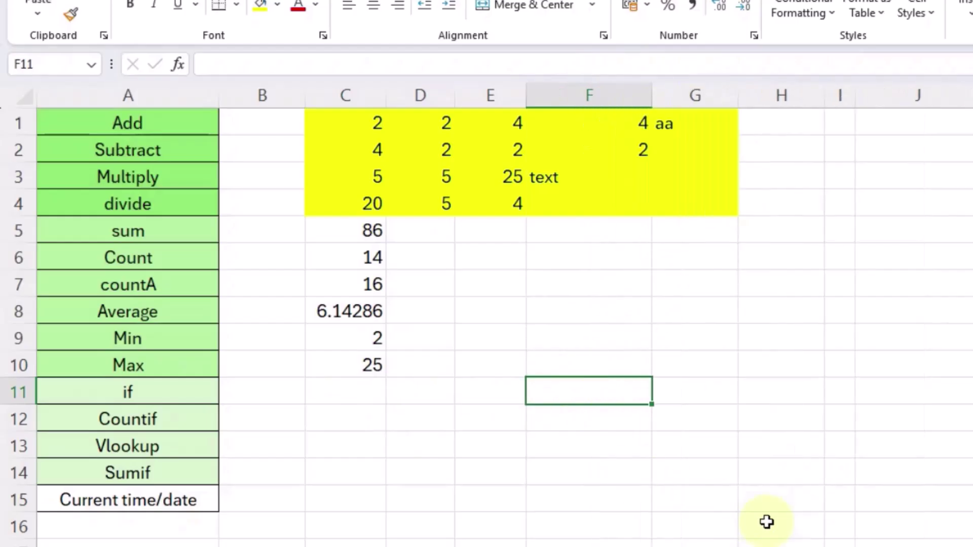
- Test in cell F11 whether E4 is at least 4 with the formula =IF(E4>=4,"OK","Not OK")
type("=if")
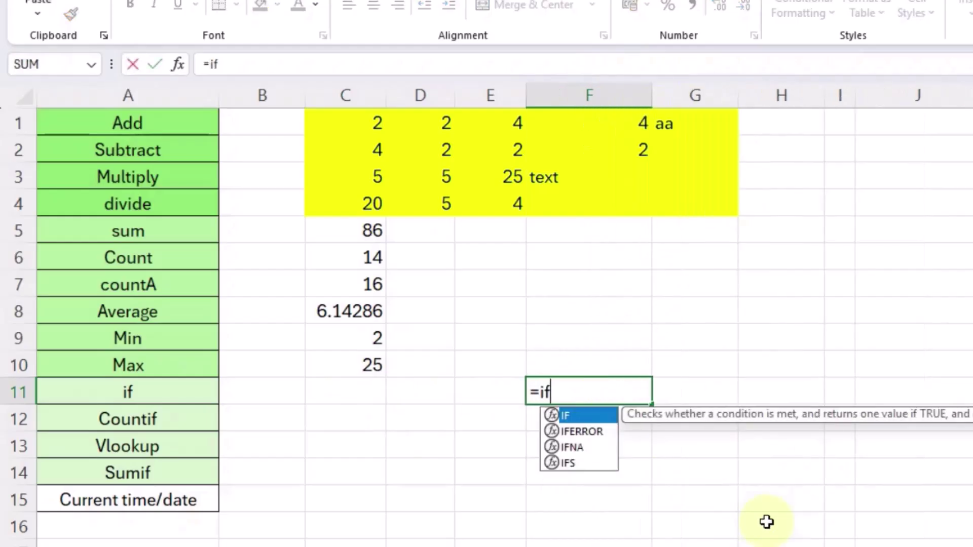
type("(")
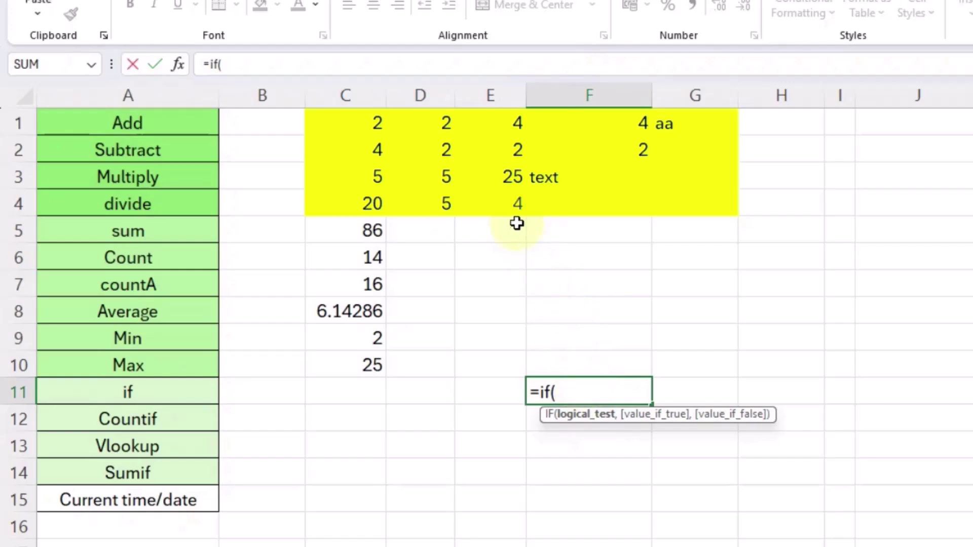
left_click(512, 207)
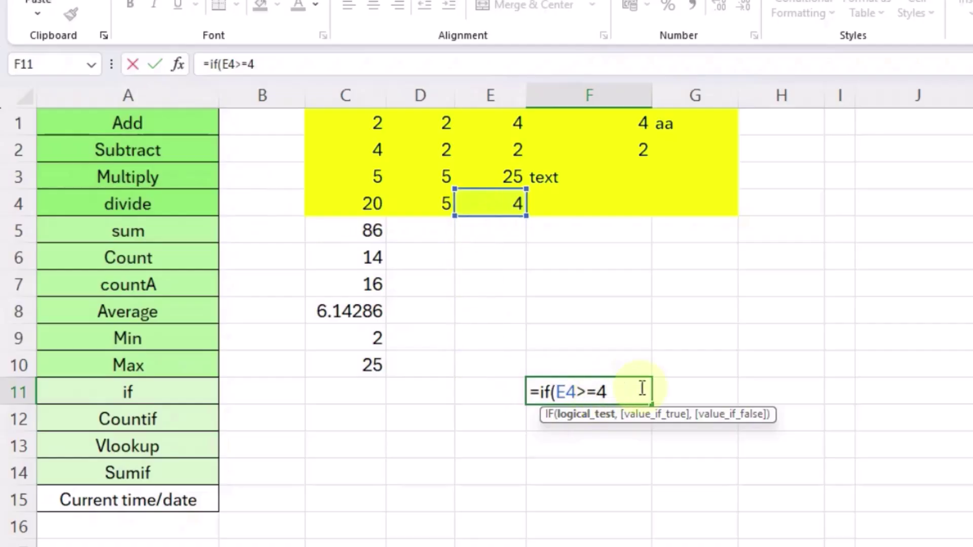
type(",")
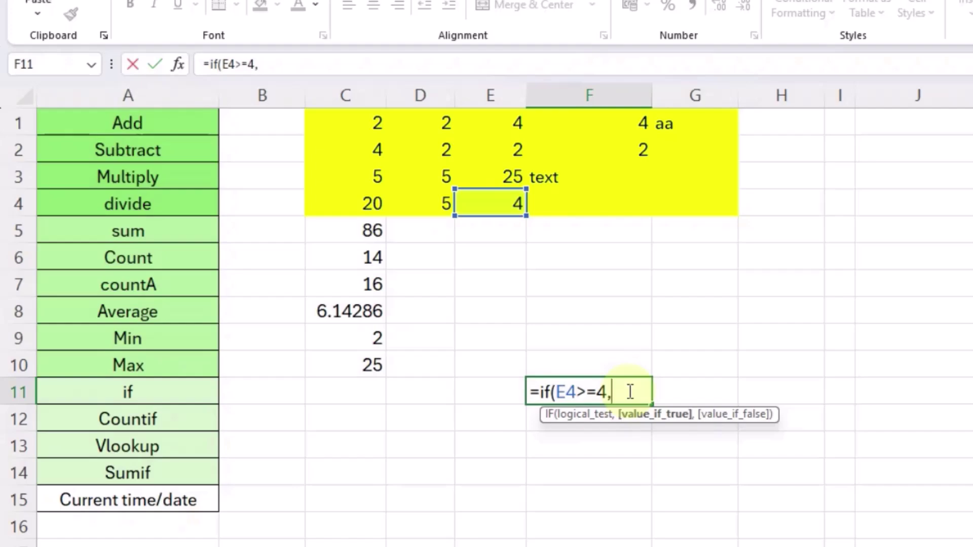
type("OK")
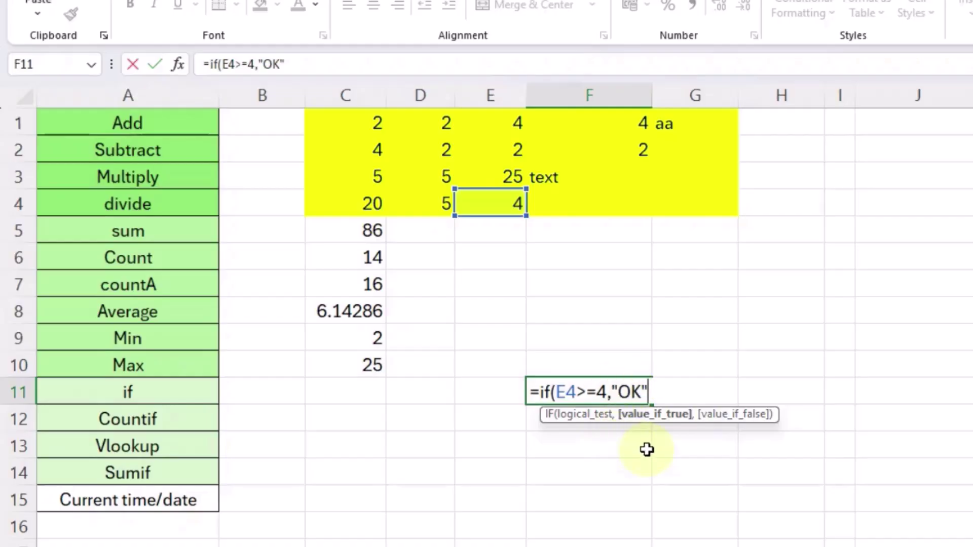
type(",")
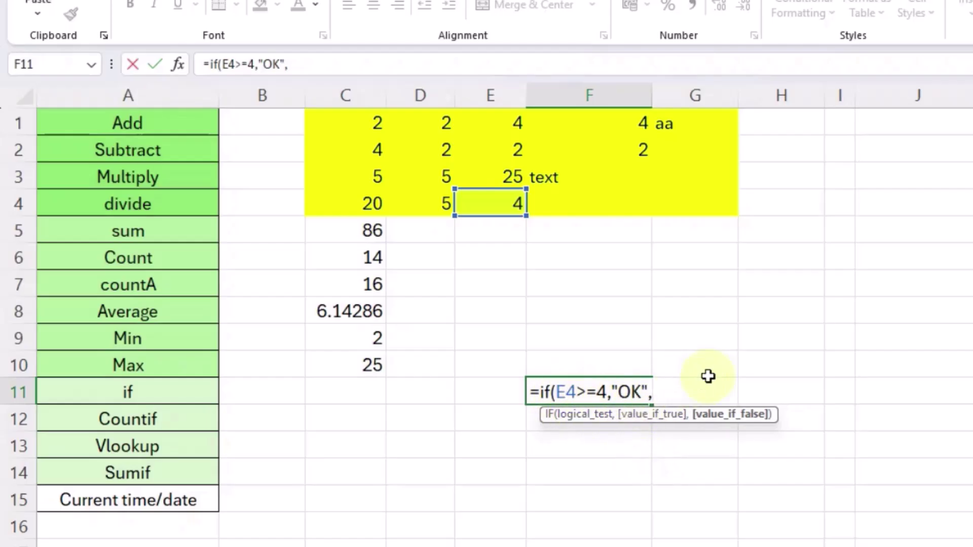
type("\",\"Not OK")
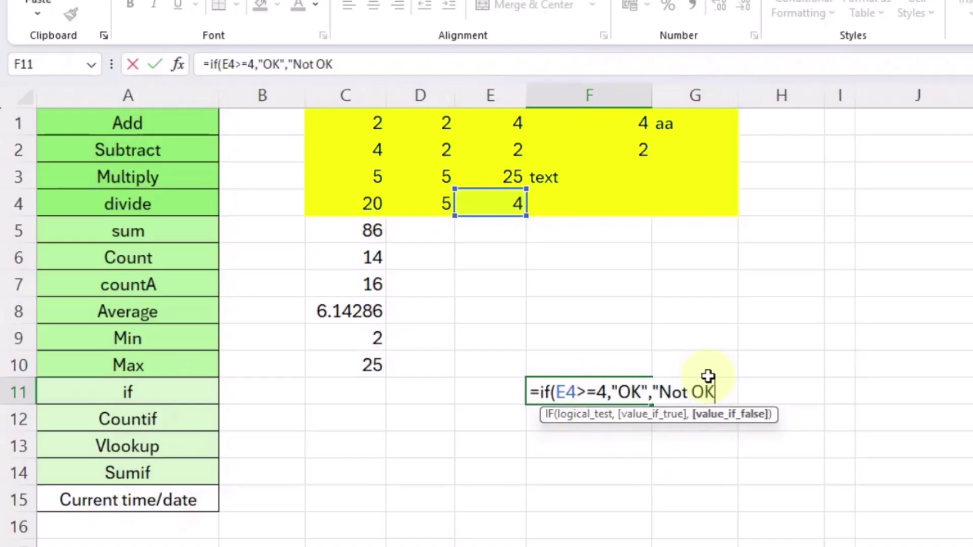
type(")")
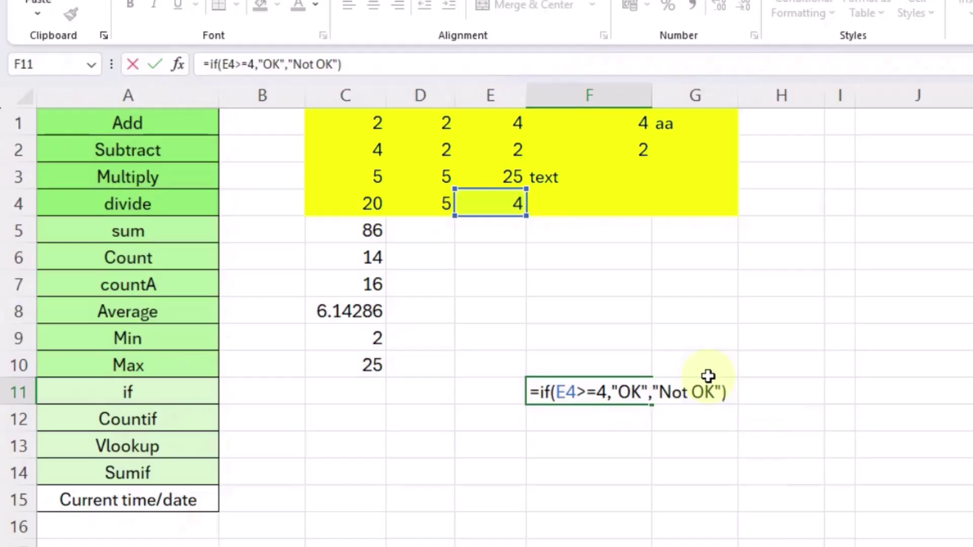
key("Return")
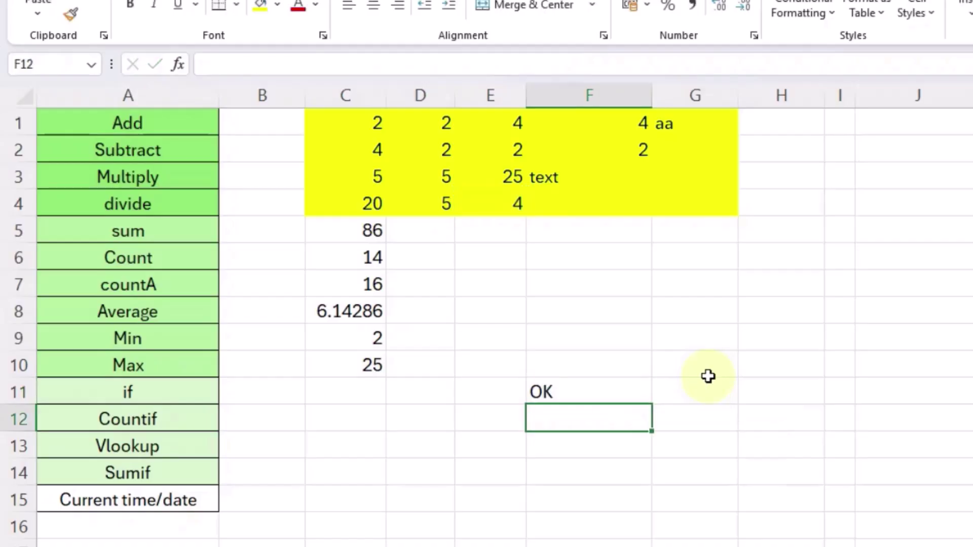
- Review the logical test of the IF formula in cell F11 and the cell it refers to
left_click(600, 389)
double_click(600, 390)
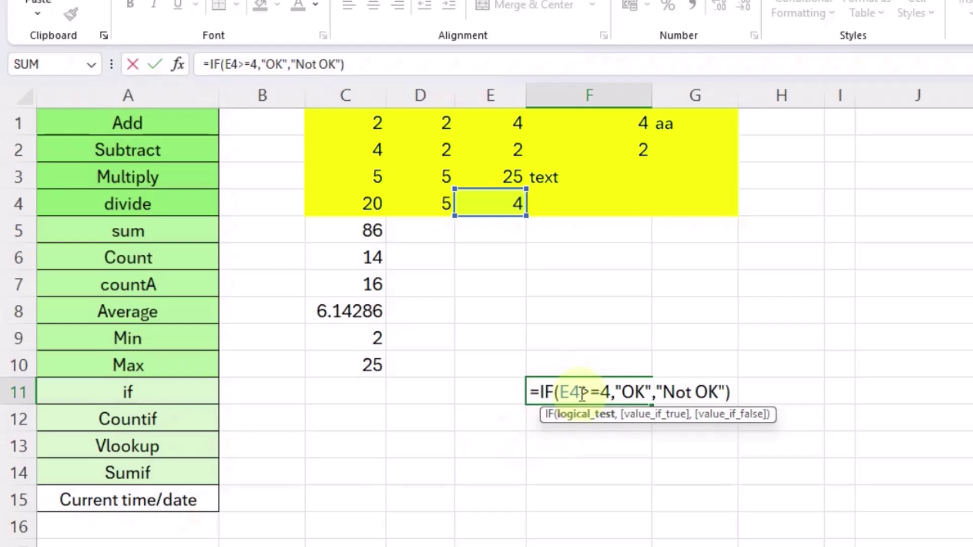
type("=")
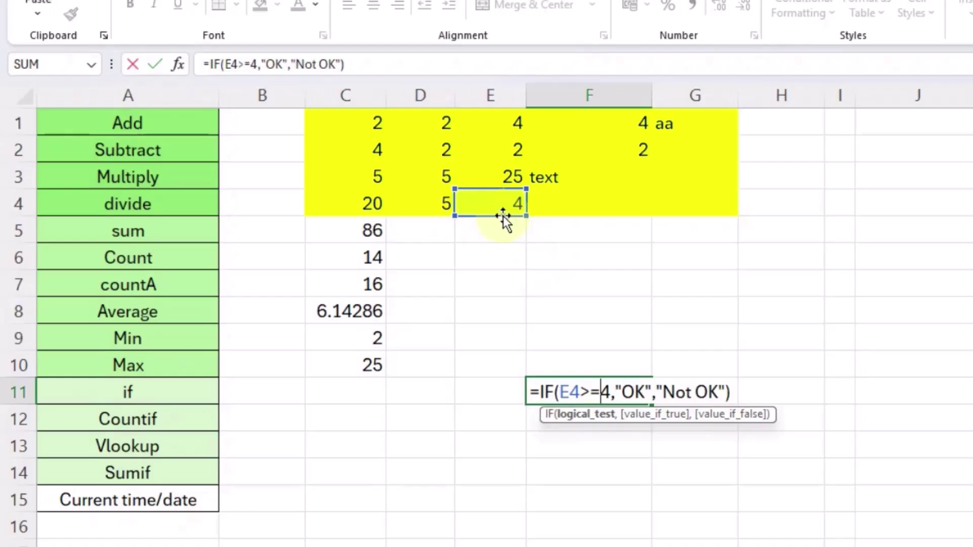
key("Return")
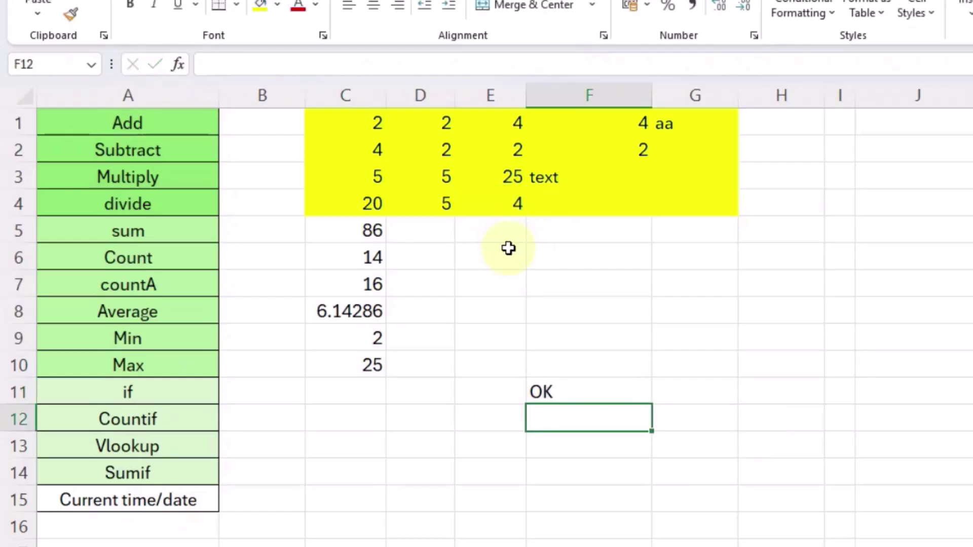
- Replace the division formula in cell E4 with the value 2 to test the IF formula
double_click(510, 202)
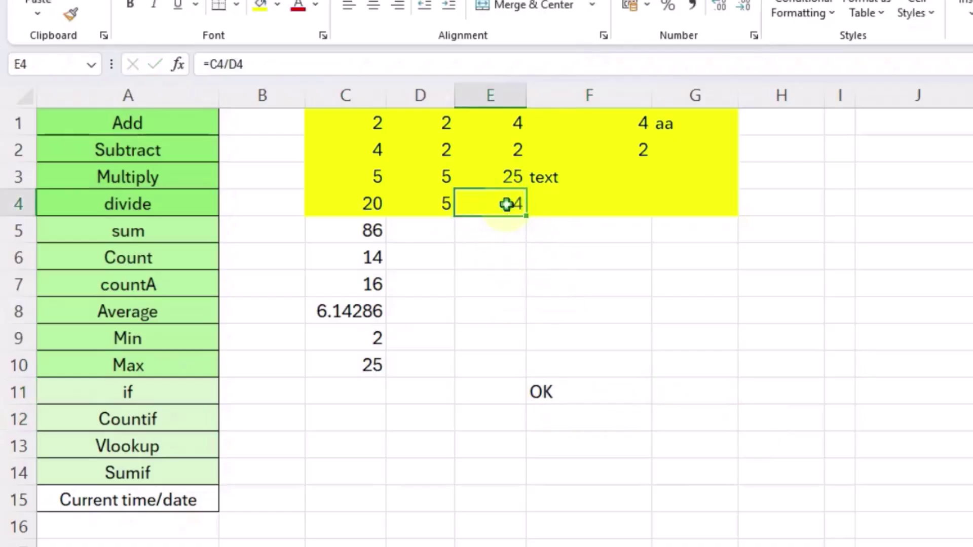
double_click(509, 203)
double_click(509, 202)
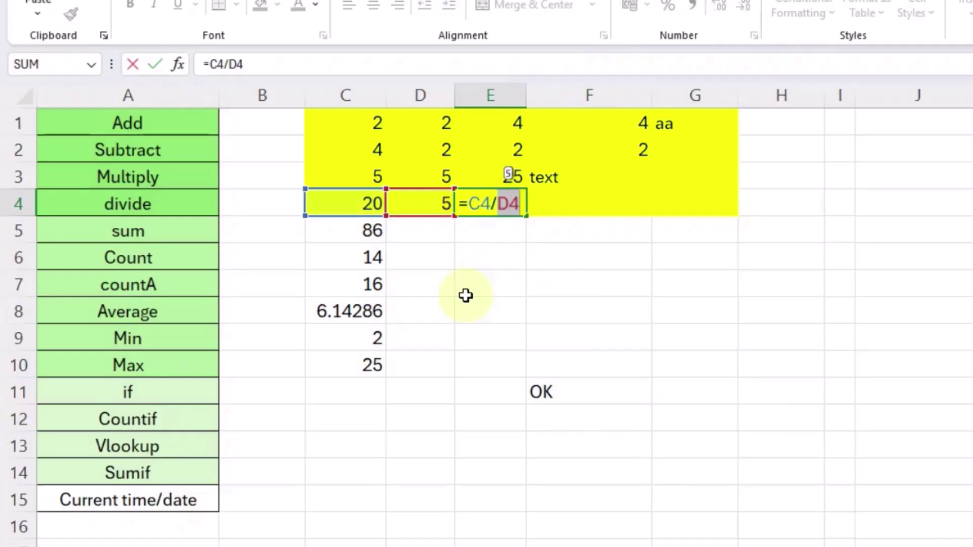
key("ctrl+a")
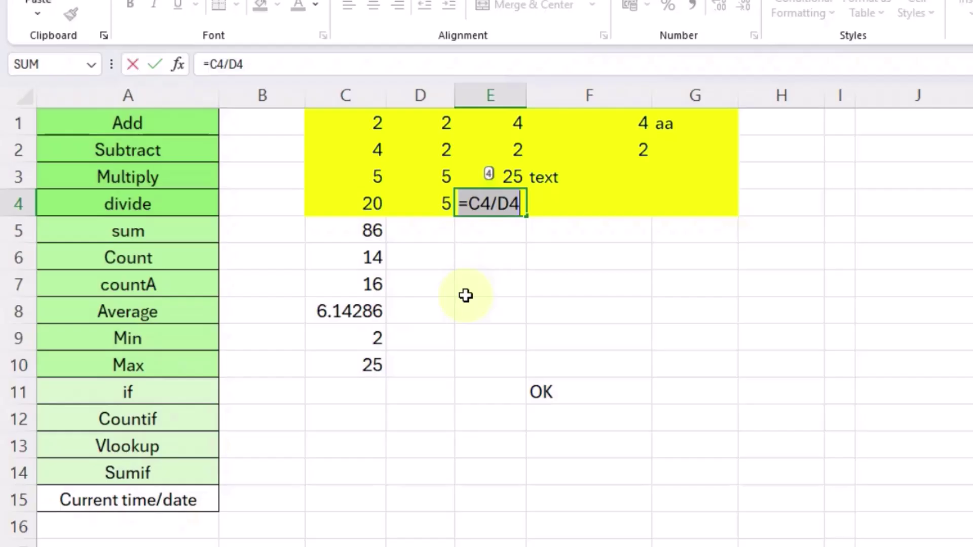
type("2")
key("Return")
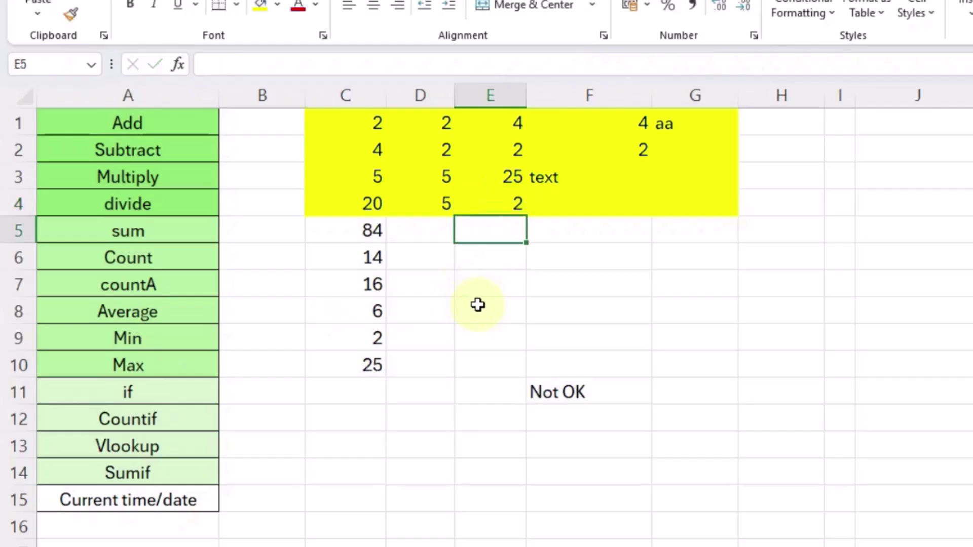
- Set cell E4 to 5 to test the IF formula with a value above 4
left_click(512, 203)
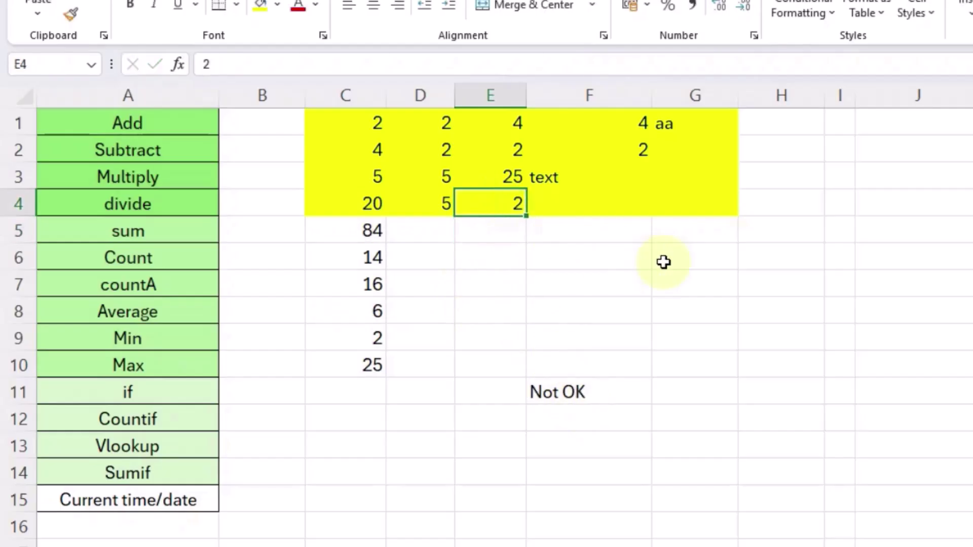
key("BackSpace")
type("5")
key("Return")
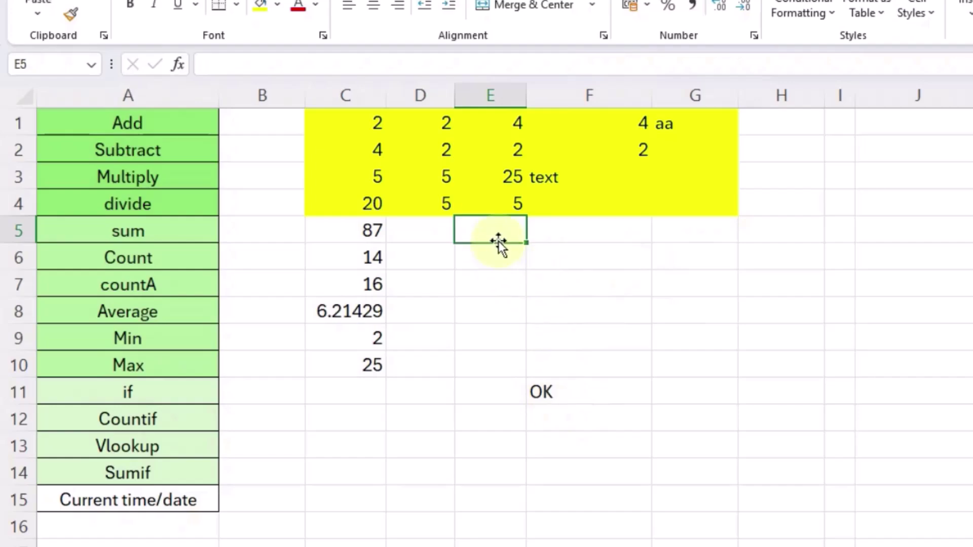
- Count in cell C12 how many cells of C1:G4 equal 2 with the formula =COUNTIF(C1:G4,2)
double_click(503, 207)
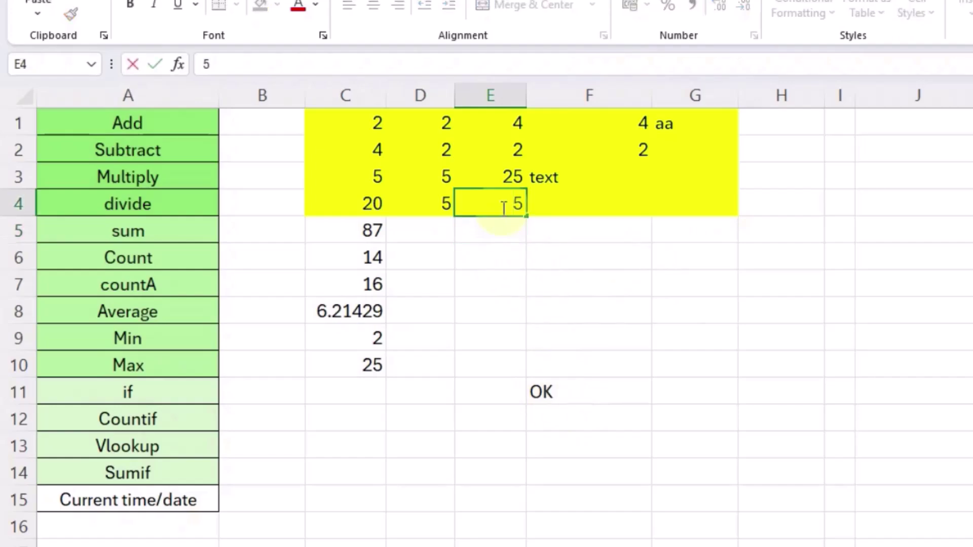
left_click(345, 418)
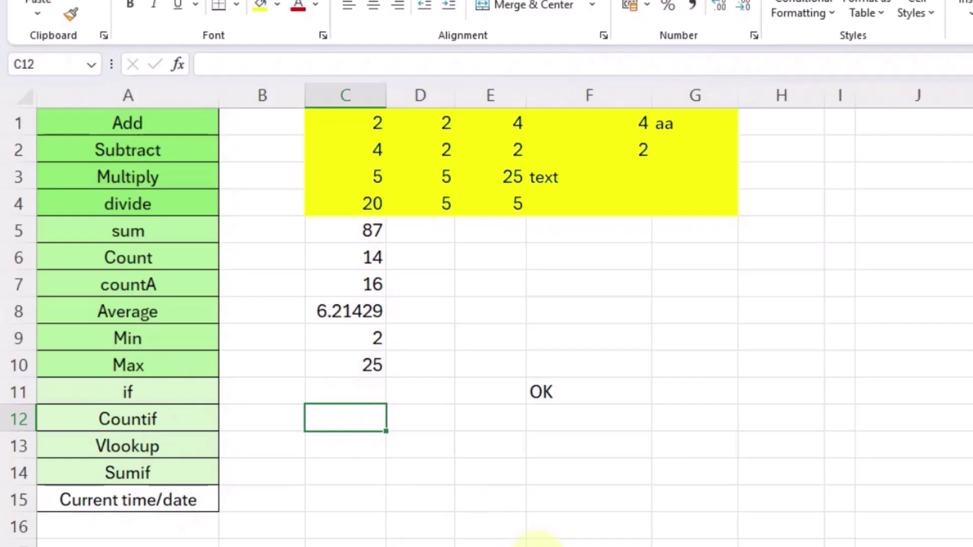
type("=count")
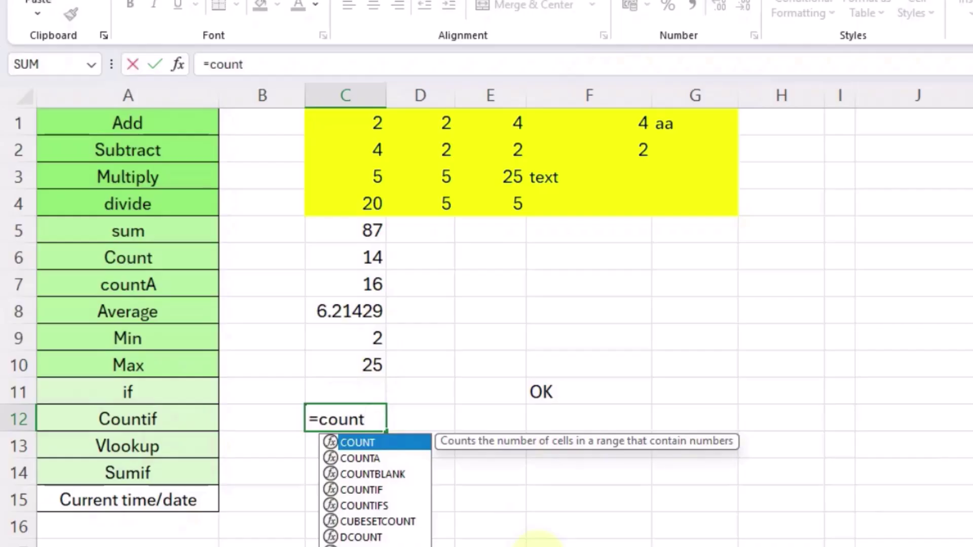
type("if(")
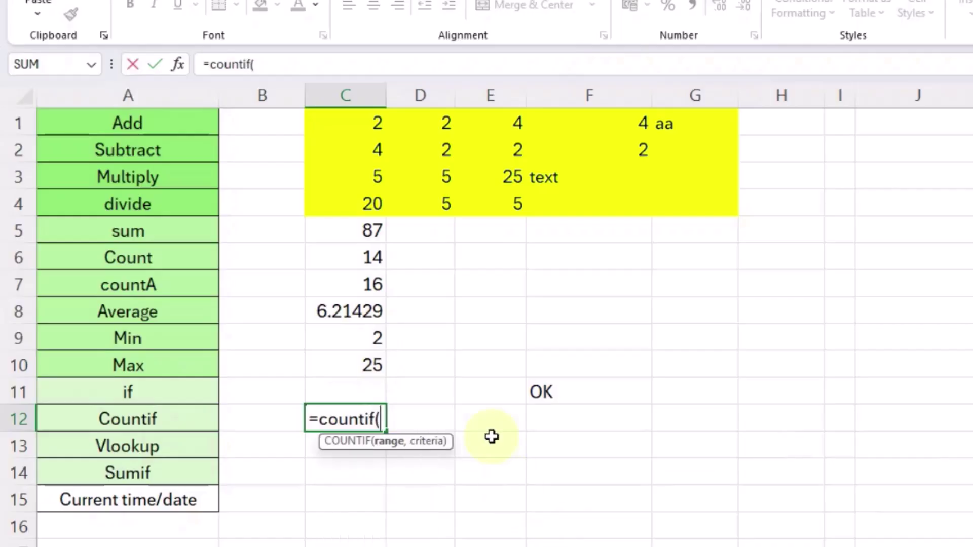
left_click_drag(367, 123, 695, 200)
type(",")
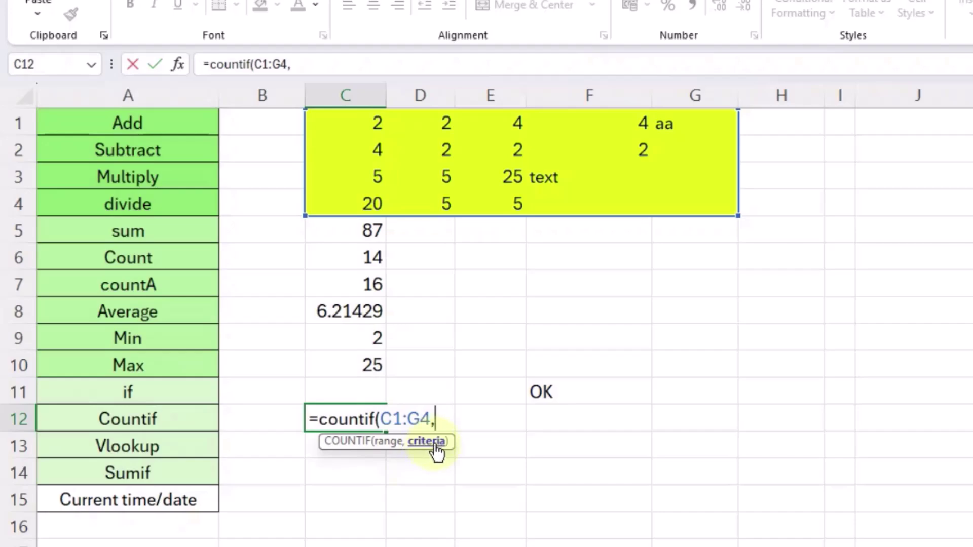
type("2")
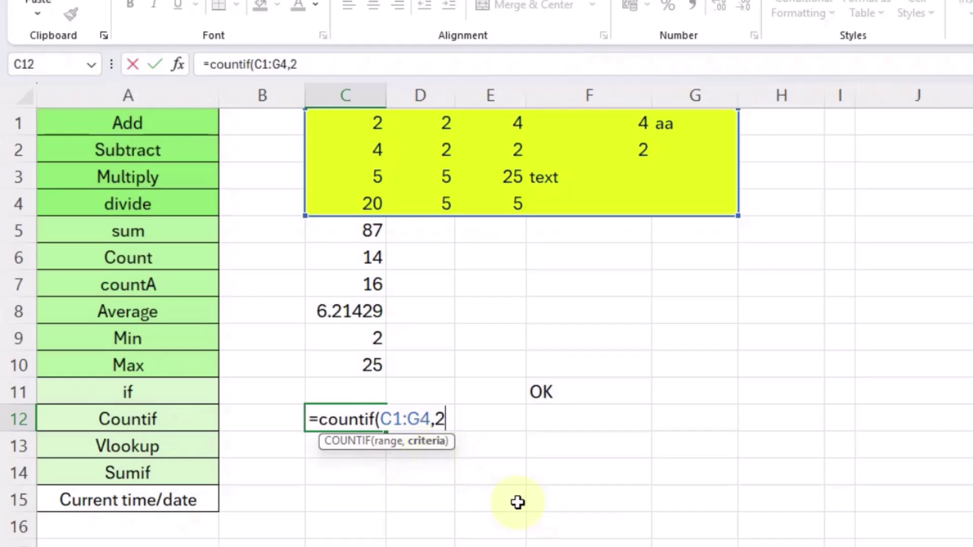
type(")")
key("Return")
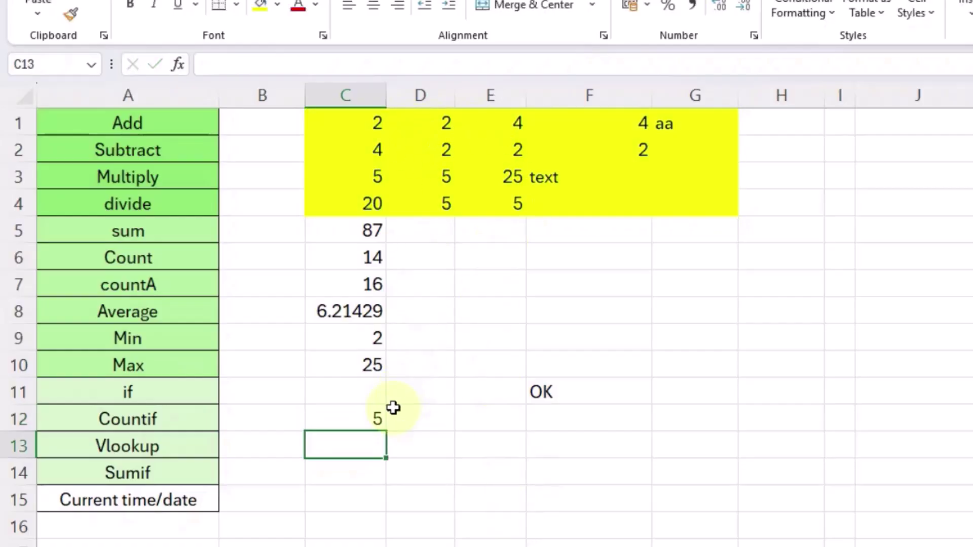
left_click(363, 422)
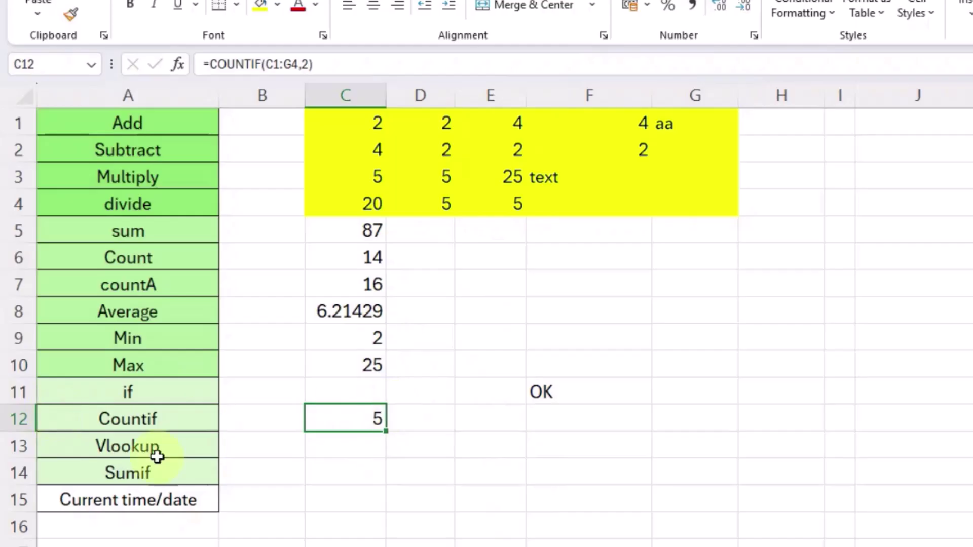
- Examine the employee table's Employee ID, Name, Department and Salary headers and the third employee's ID in cell R4
left_click(19, 444)
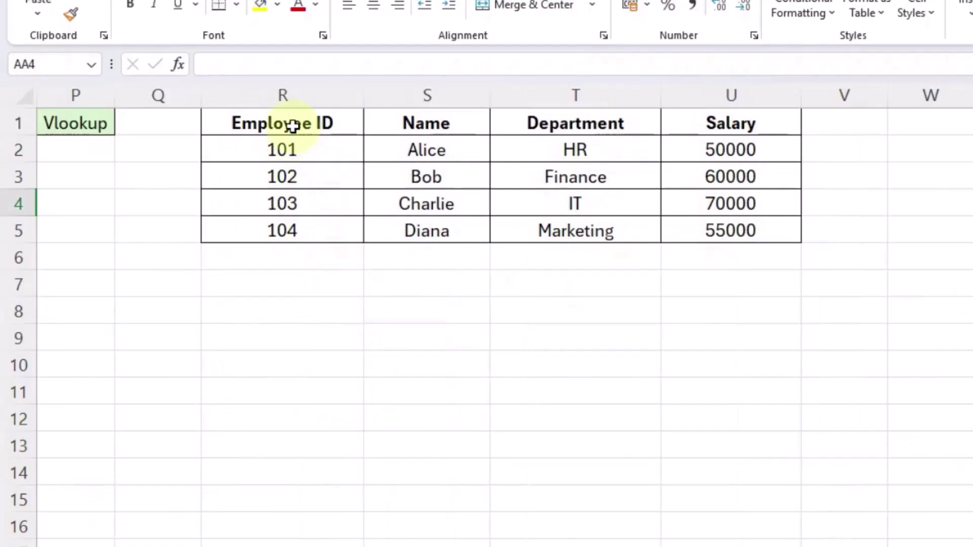
left_click(282, 124)
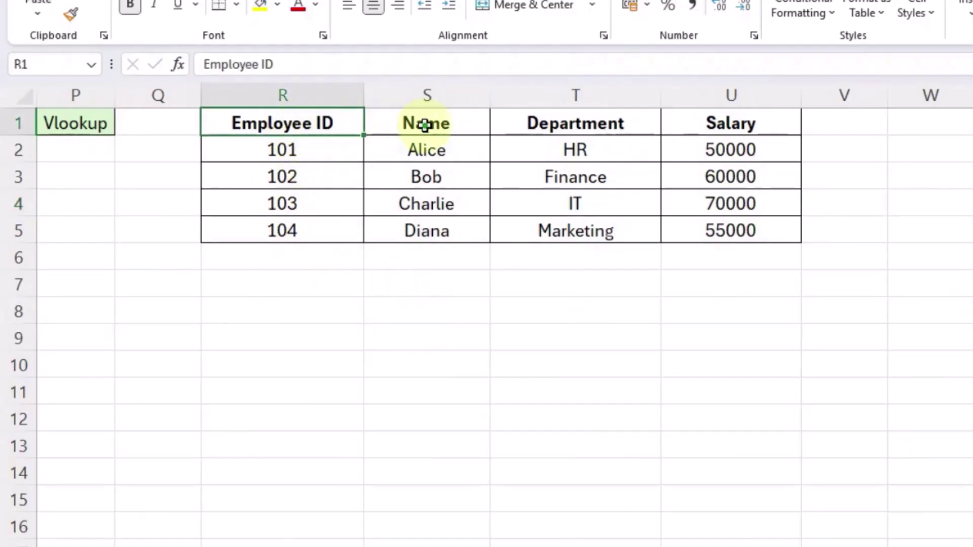
left_click(425, 124)
left_click(589, 123)
left_click(756, 124)
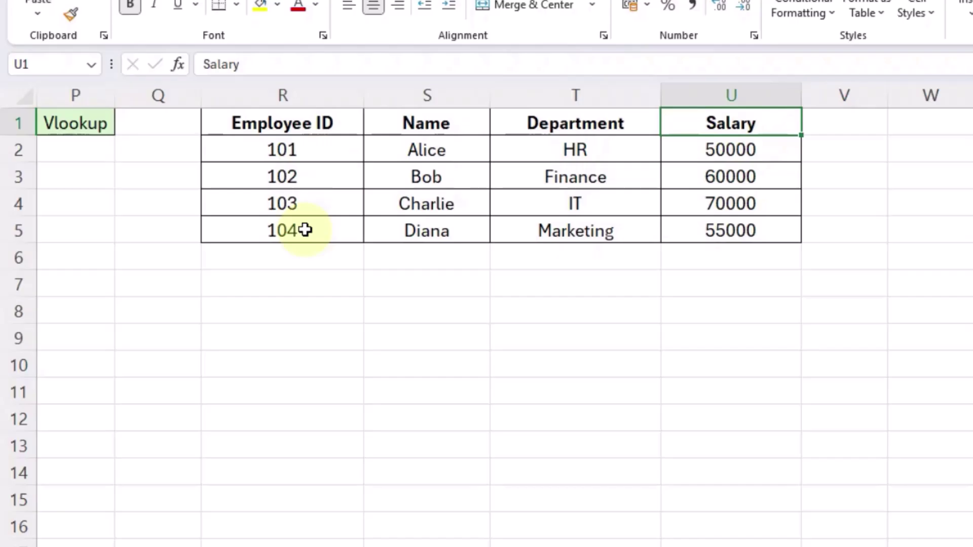
left_click(287, 207)
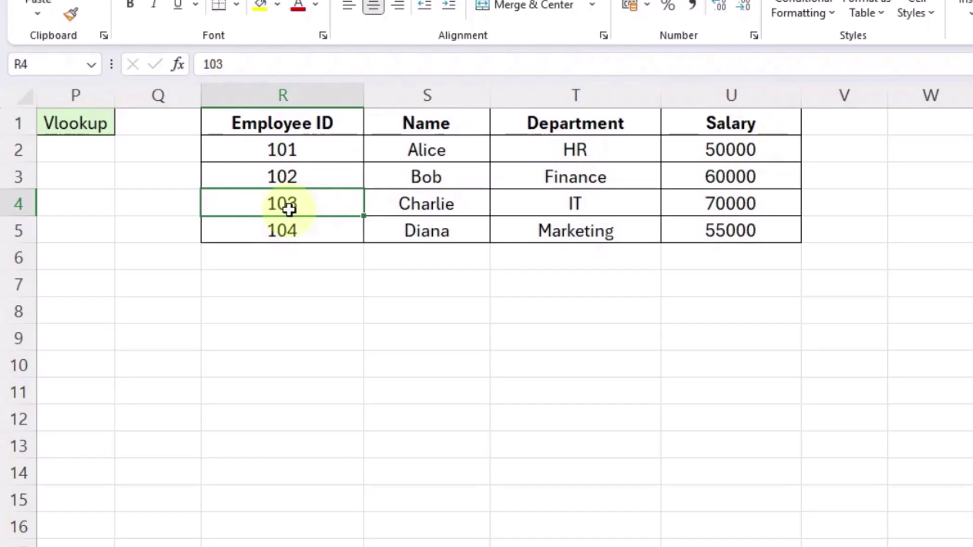
- In cell R9, use VLOOKUP to find the third employee's ID as a typed number in R1:U5, returning column 3 with exact match FALSE
left_click(294, 337)
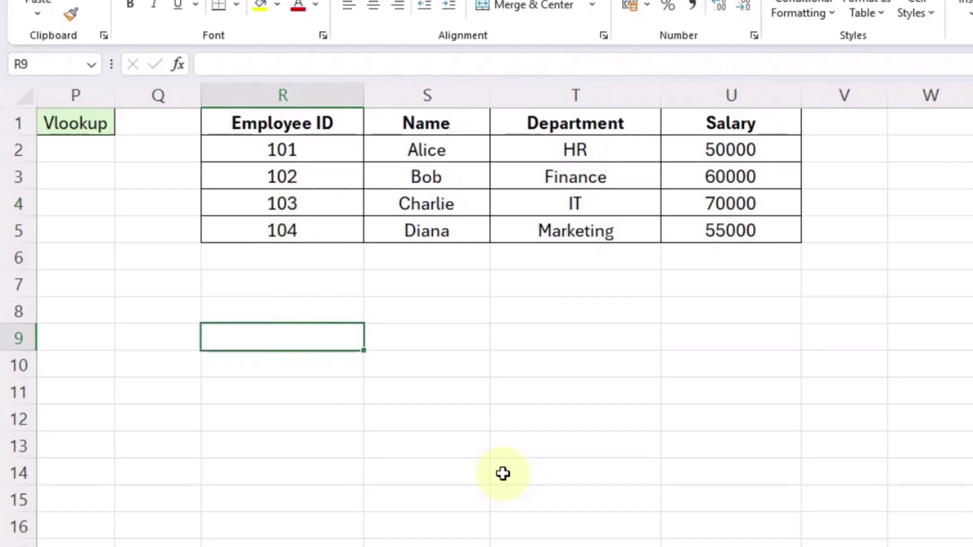
type("=v")
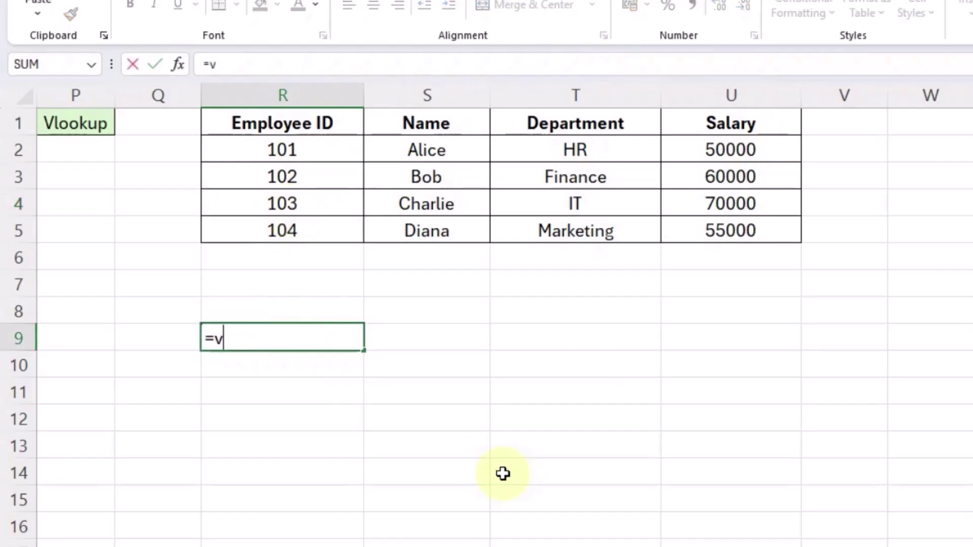
type("look")
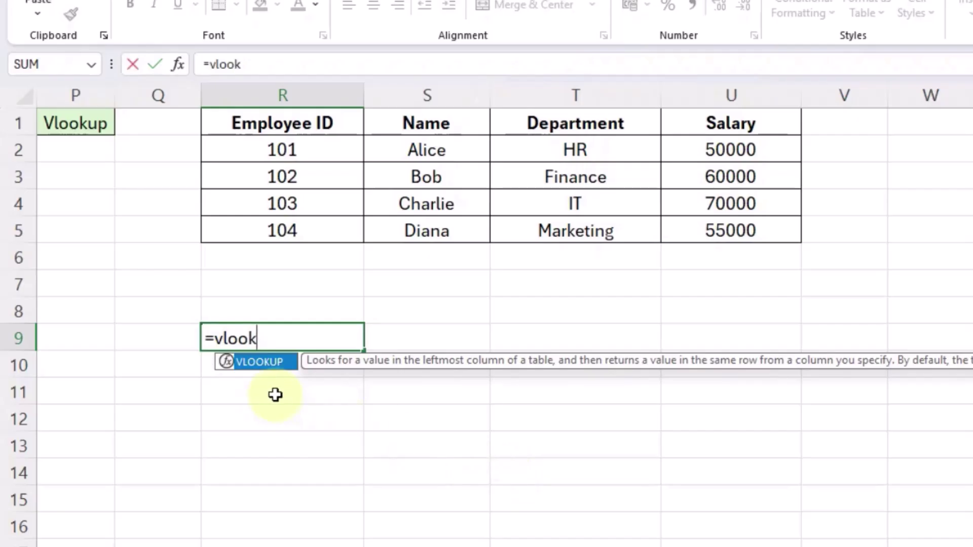
double_click(273, 366)
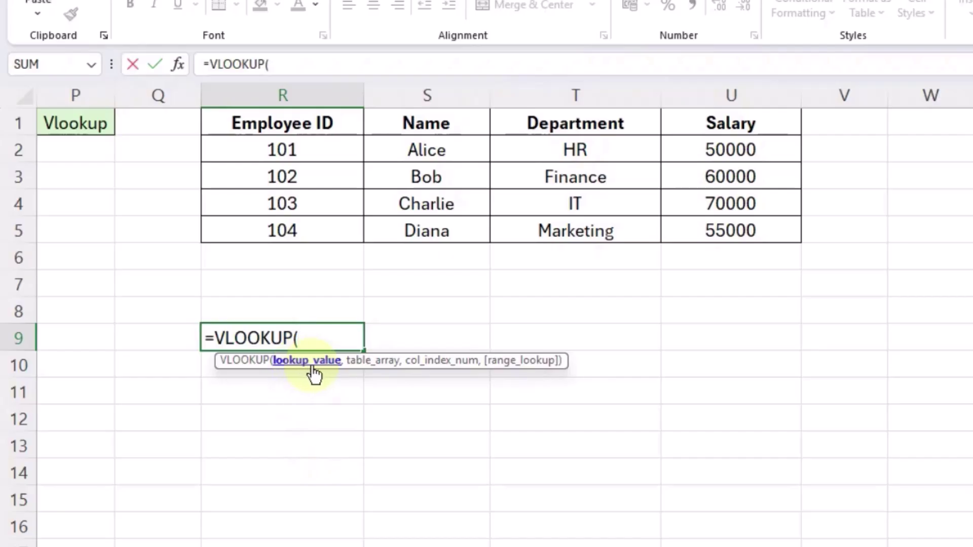
type("103,")
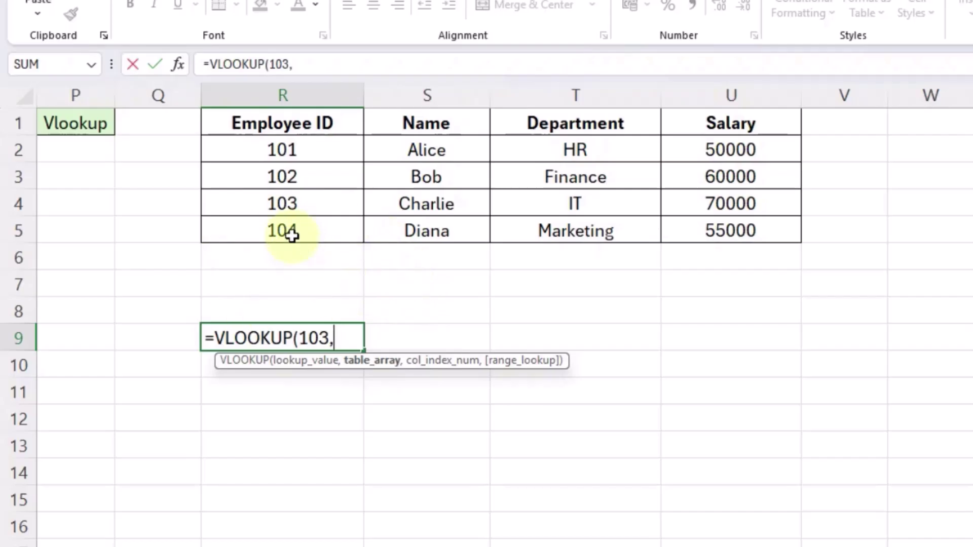
left_click_drag(223, 119, 719, 215)
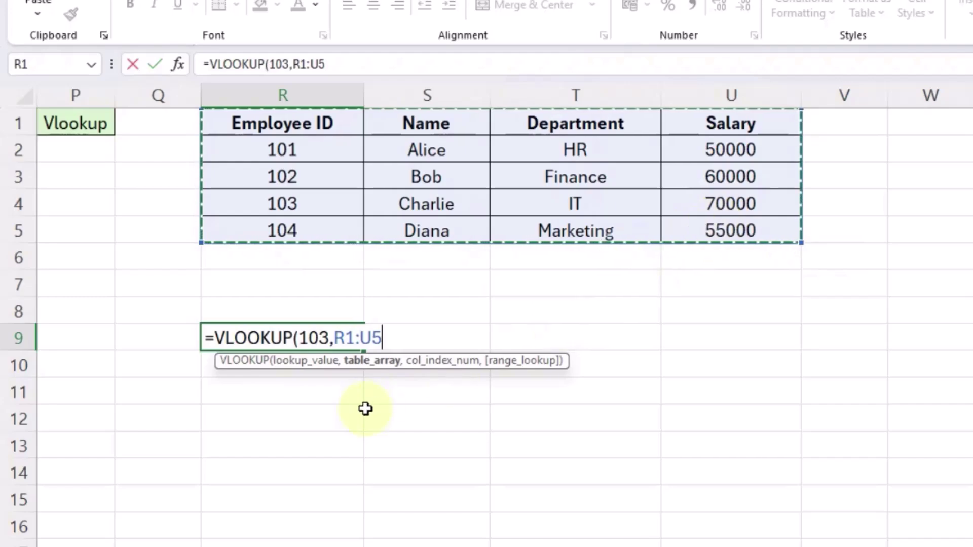
type(",")
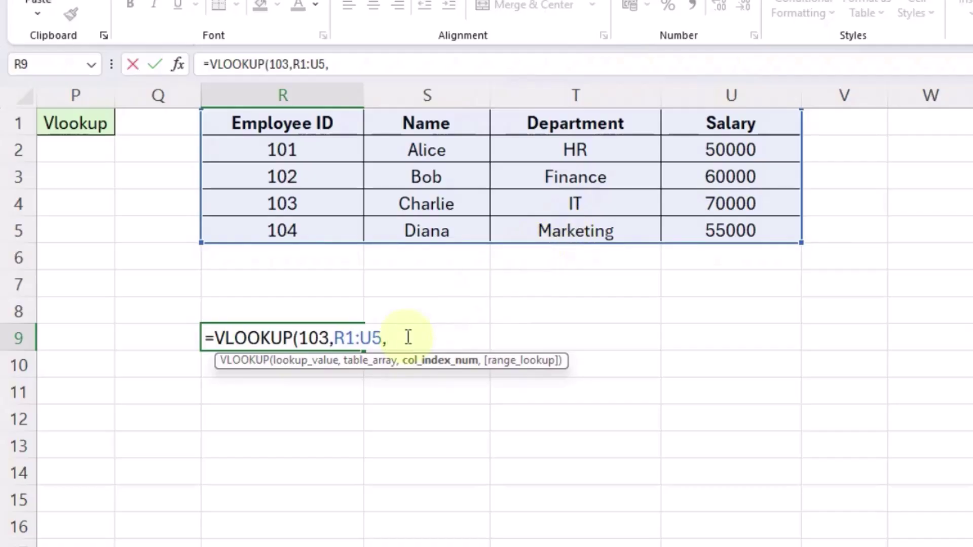
type("3,")
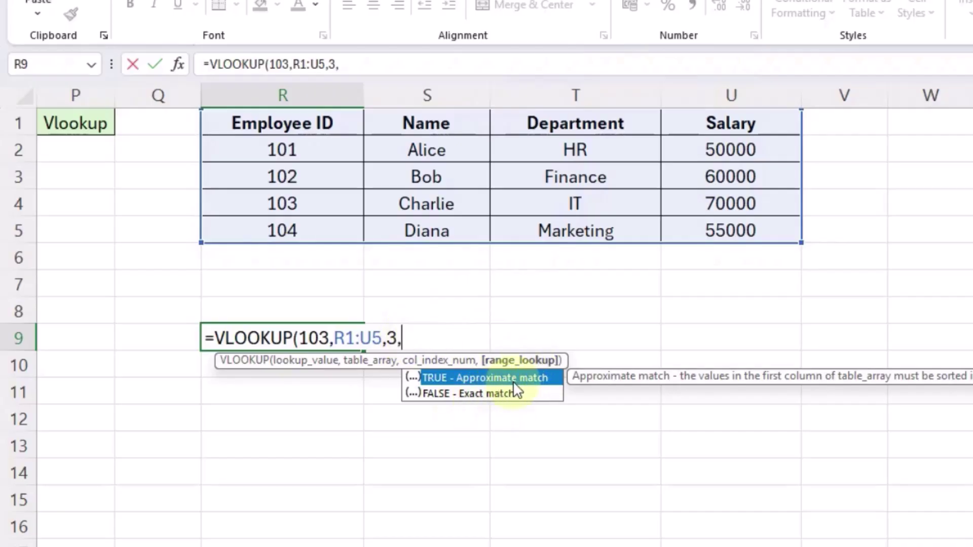
double_click(471, 391)
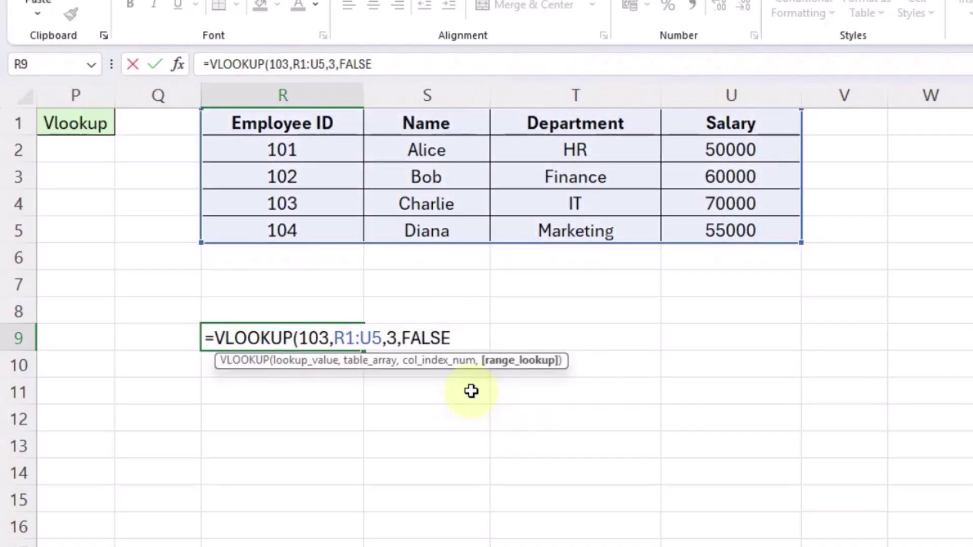
type(")")
key("Return")
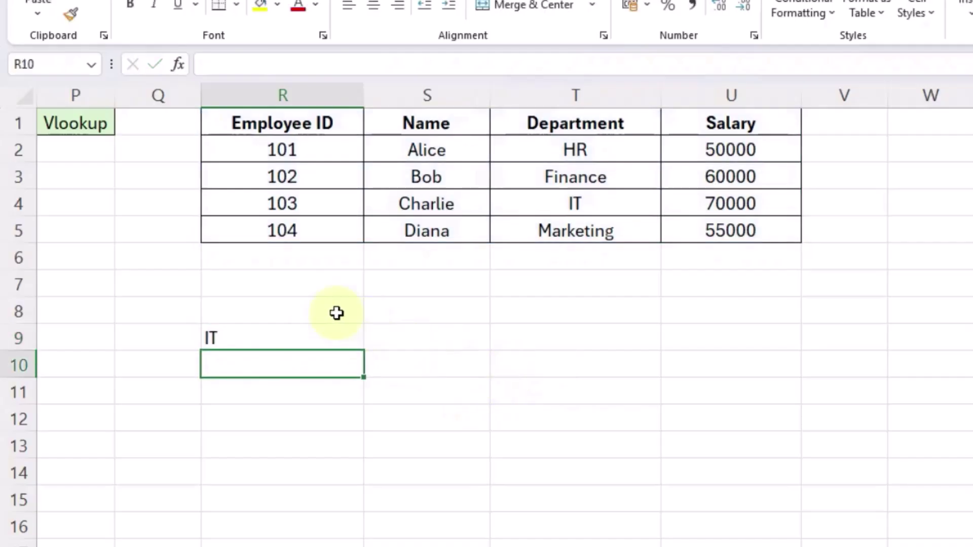
- Replace the FALSE argument of the VLOOKUP formula in cell R9 with 0
left_click(261, 212)
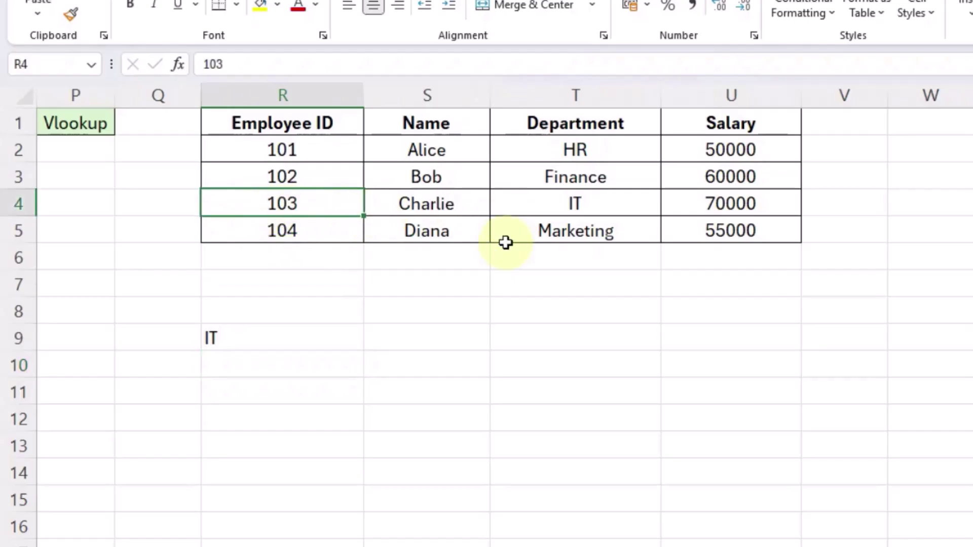
left_click(264, 348)
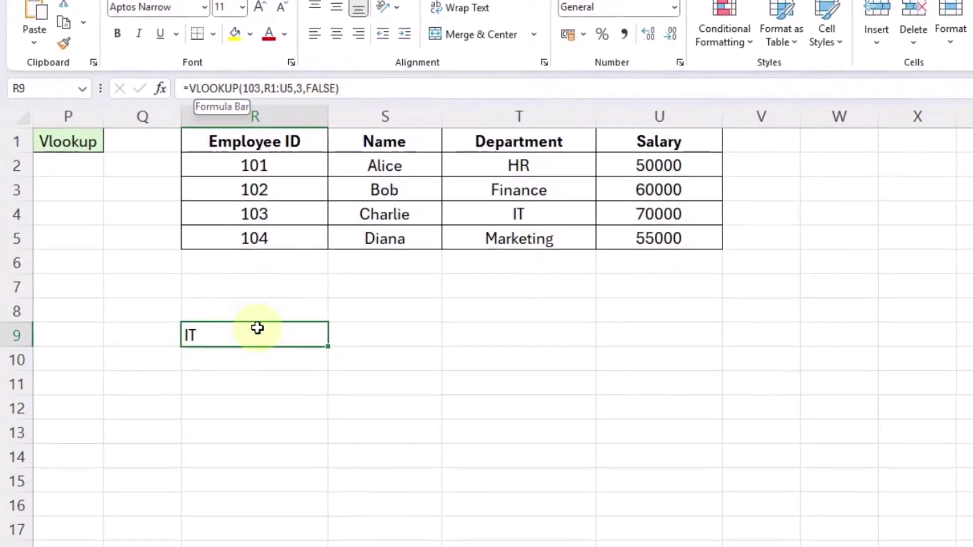
double_click(351, 530)
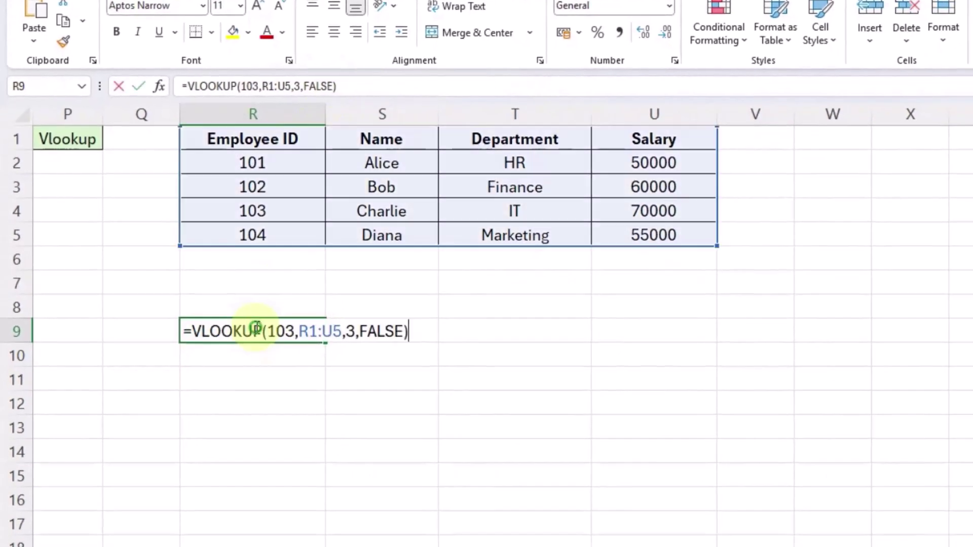
left_click_drag(403, 331, 359, 331)
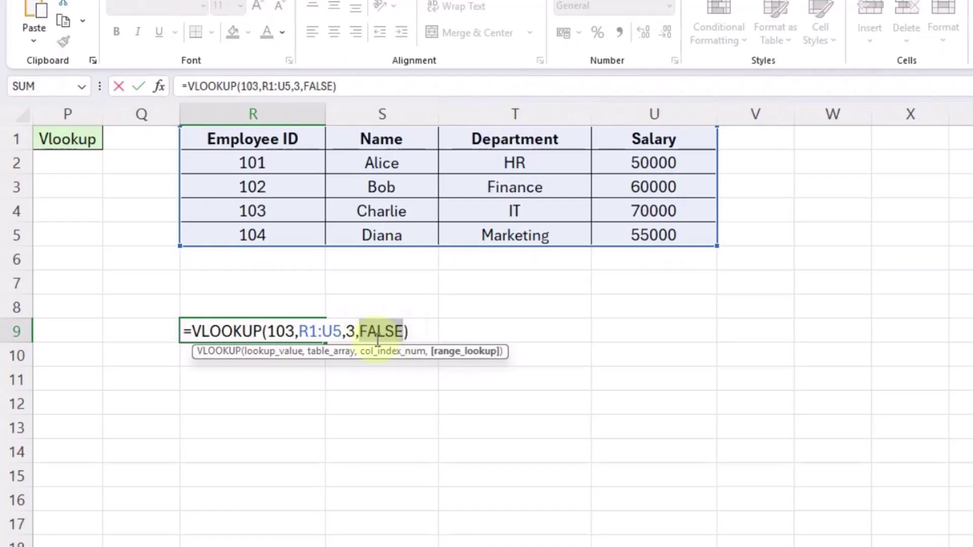
type("0")
key("Return")
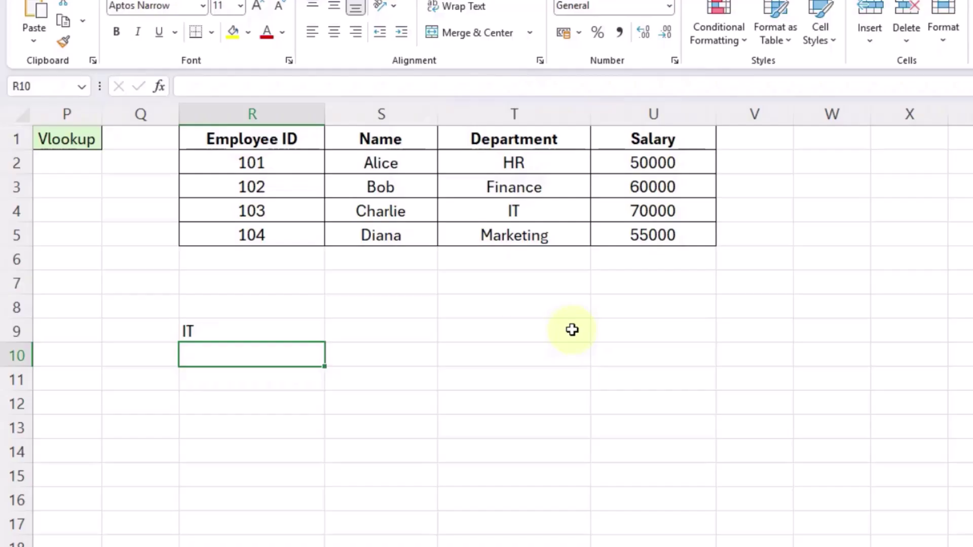
- Sum the values above 5 in C1:G4 in cell C14 with =SUMIF(C1:G4,">5") and compare it with the SUM formula in C5
scroll(216, 489, "left", 10)
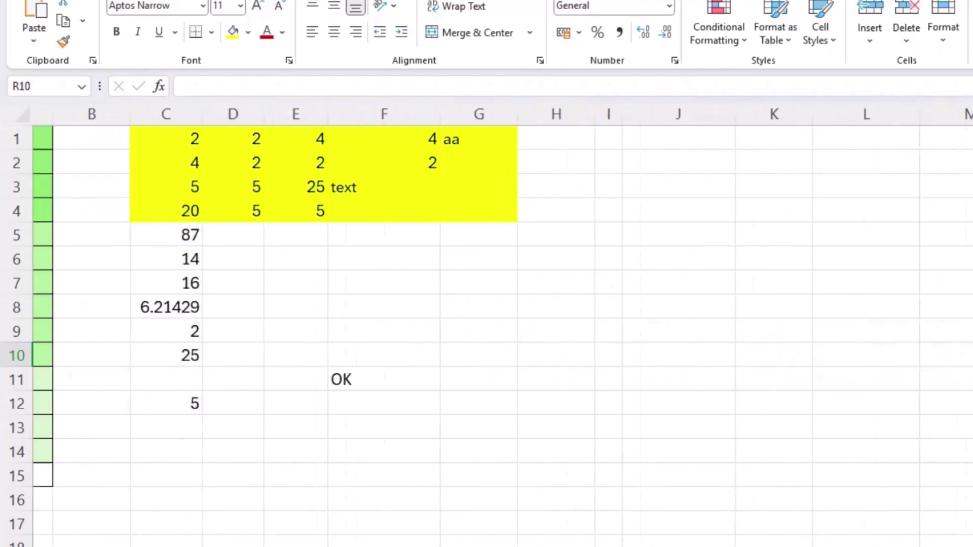
left_click(137, 461)
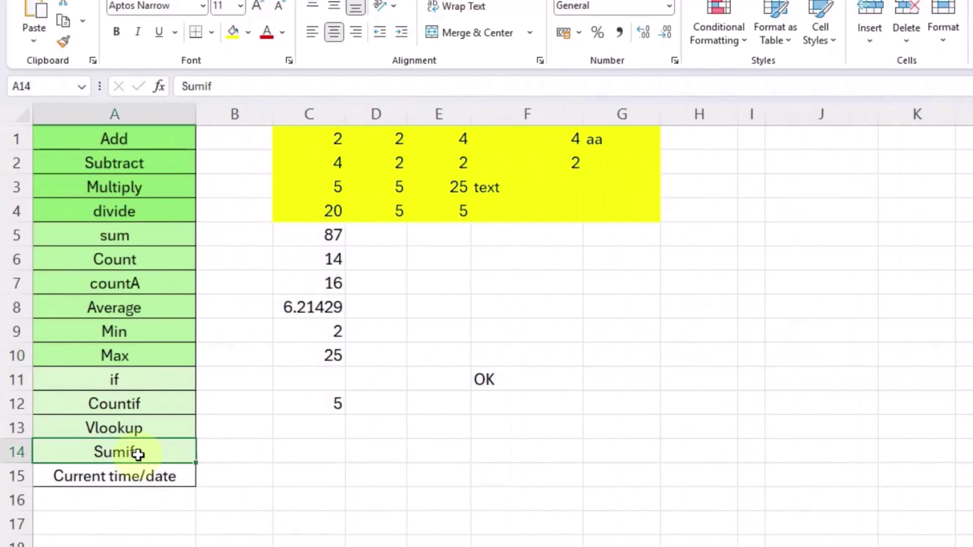
left_click(294, 450)
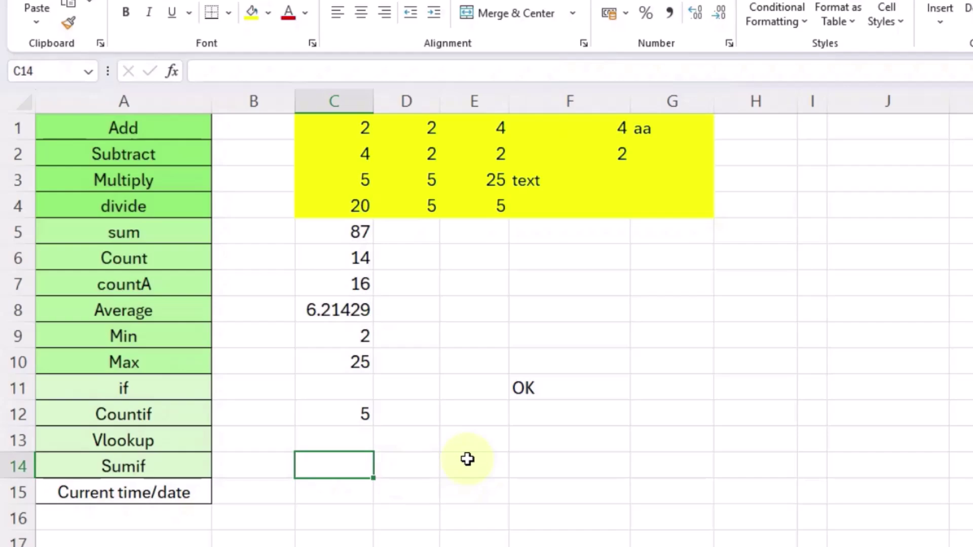
type("=sun")
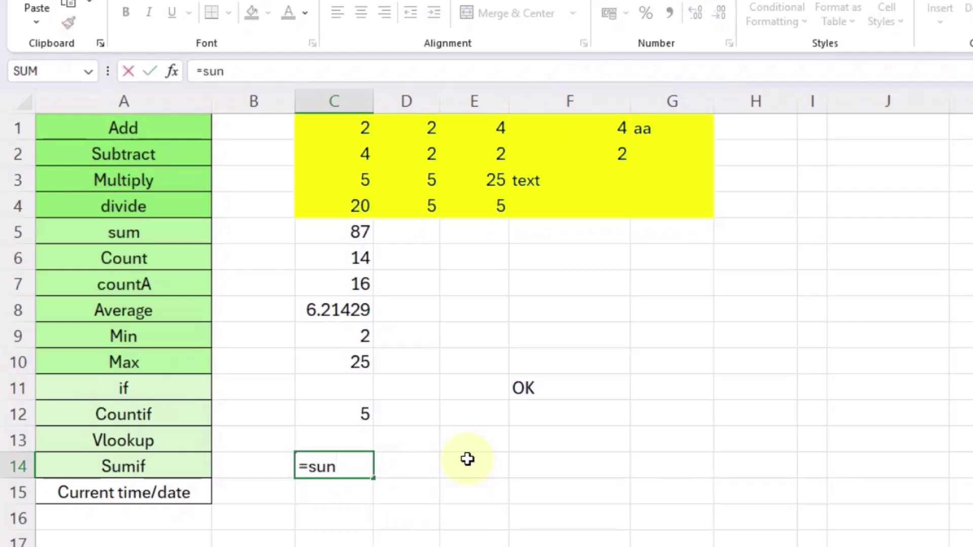
key("BackSpace")
type("mif(")
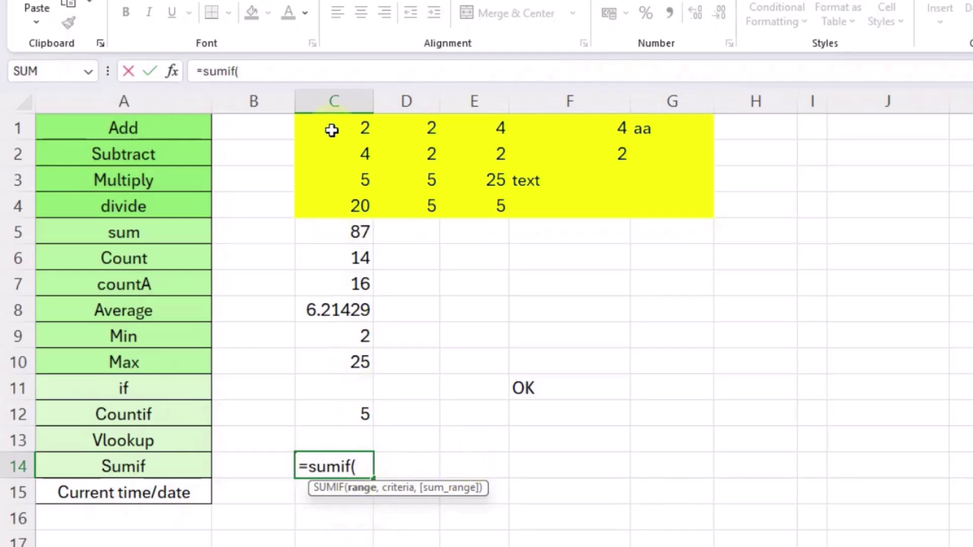
mouse_move(332, 125)
left_mouse_down()
mouse_move(433, 190)
mouse_move(655, 198)
mouse_move(640, 210)
left_mouse_up()
type(",")
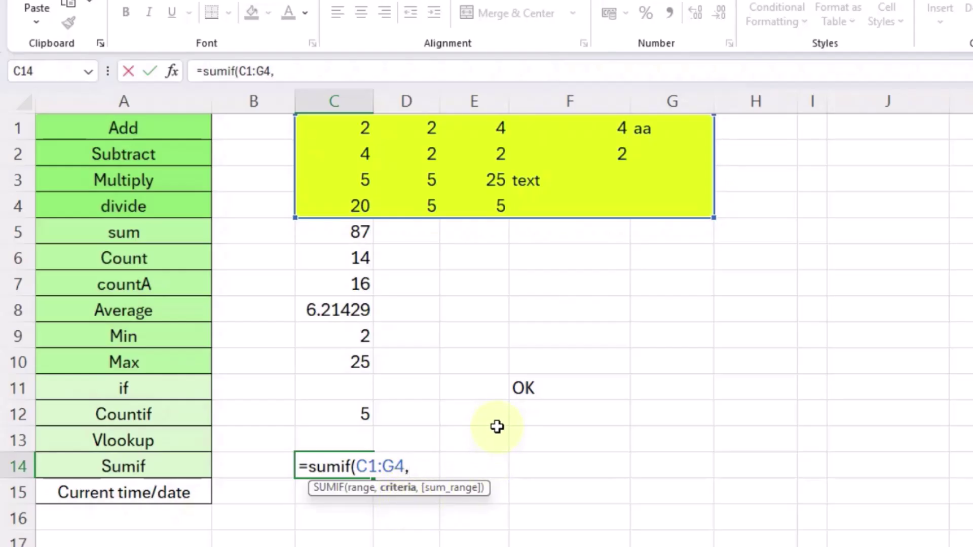
type("\"")
type(">5\")")
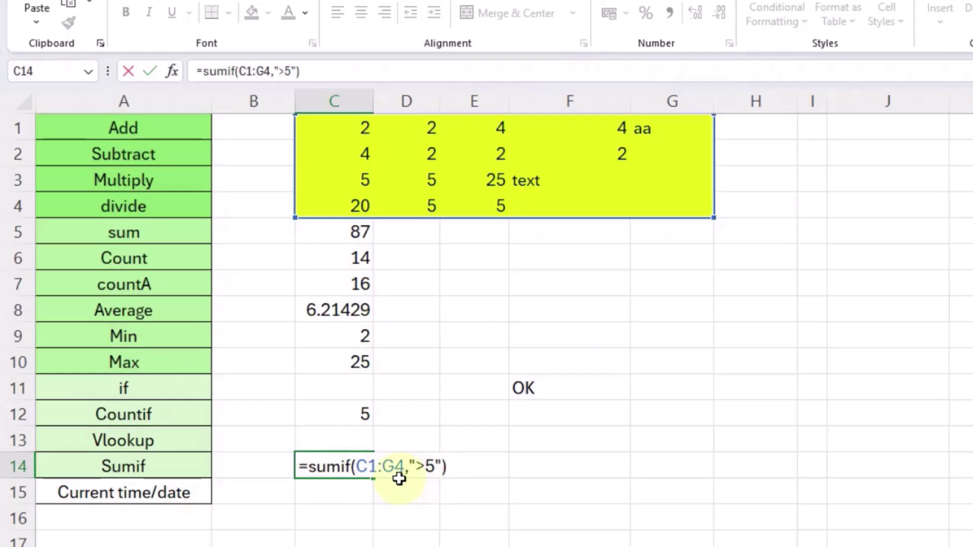
key("Return")
key("Up")
left_click(359, 232)
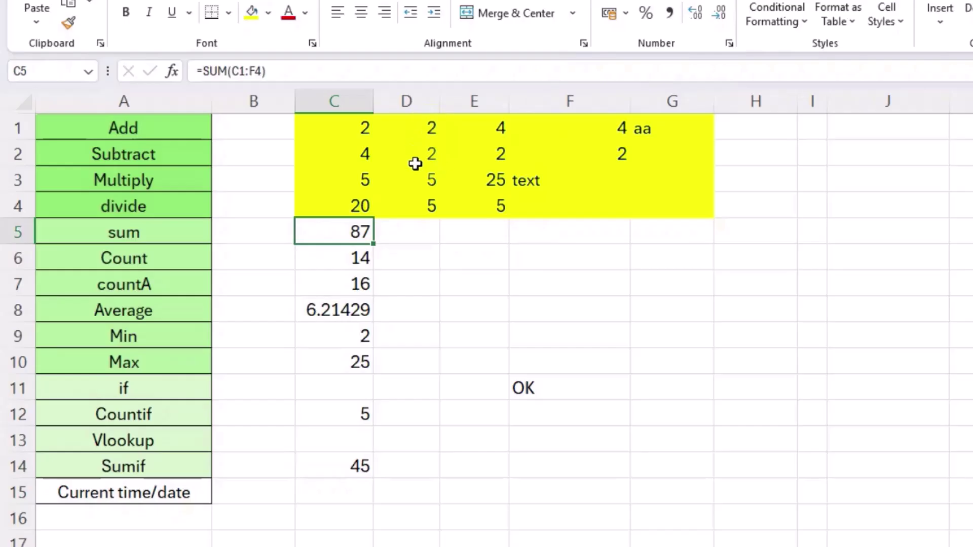
left_click(361, 466)
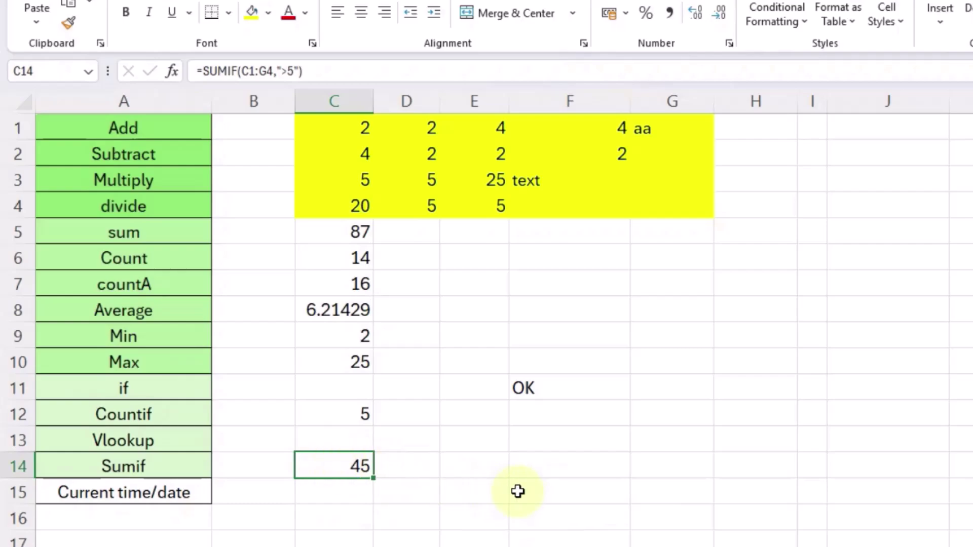
- Insert the current date and time in cell F15 with =NOW() and widen column F to fit it
left_click(547, 491)
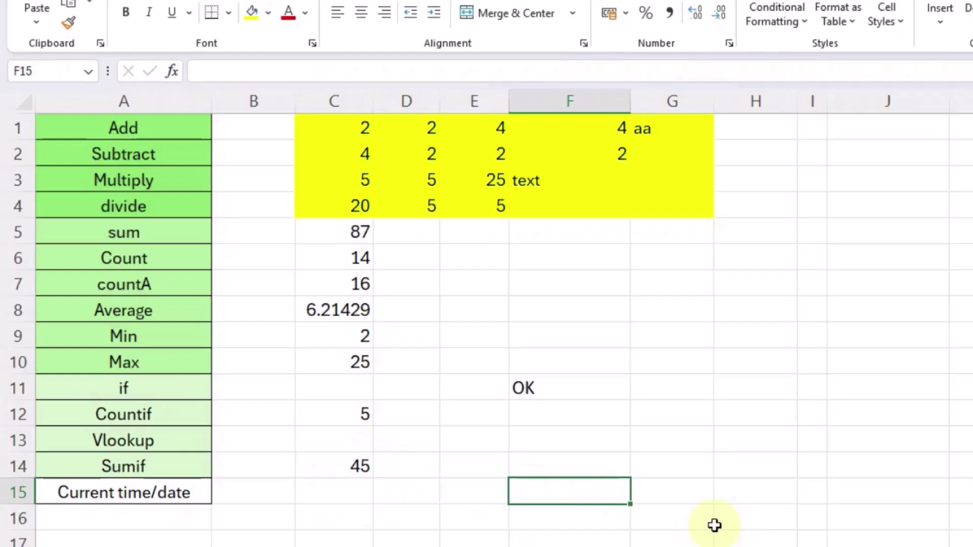
type("=now()")
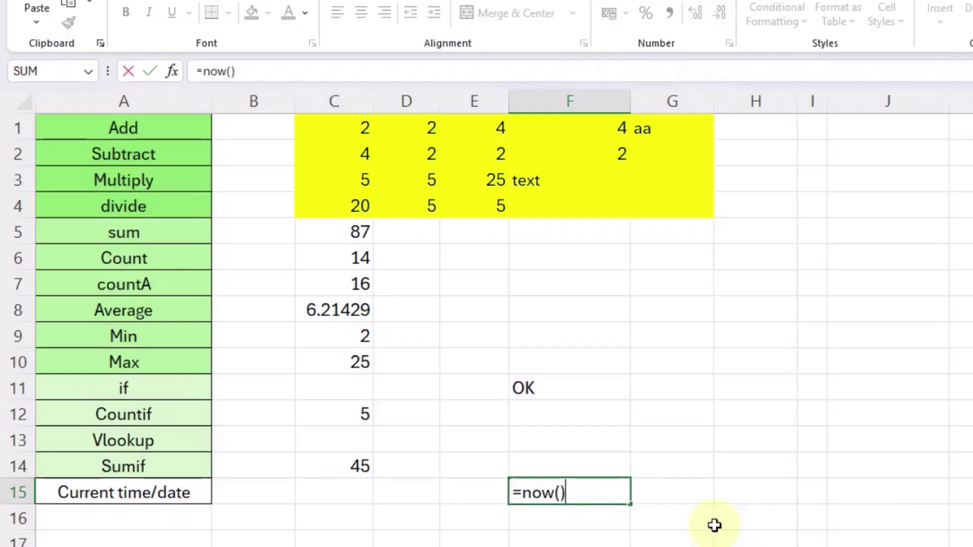
key("Return")
left_click_drag(630, 101, 675, 100)
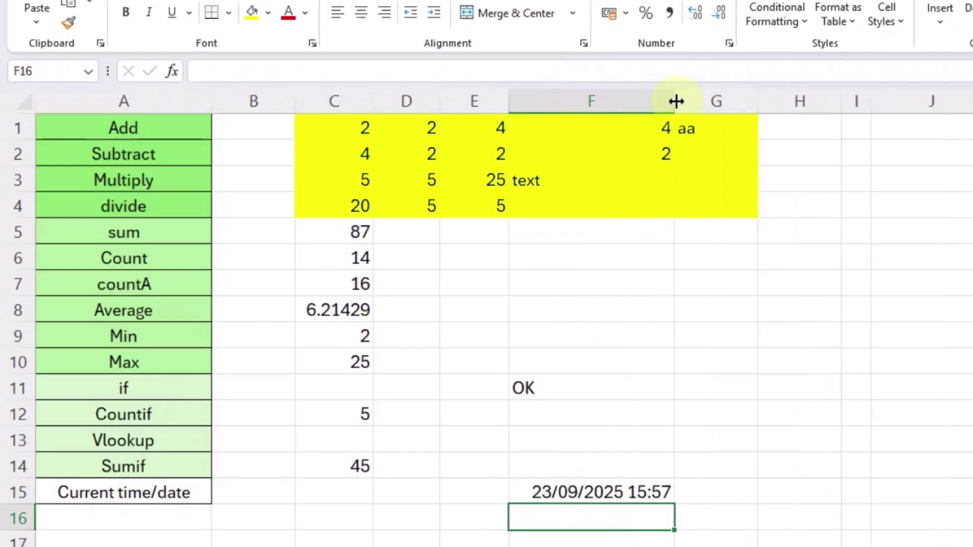